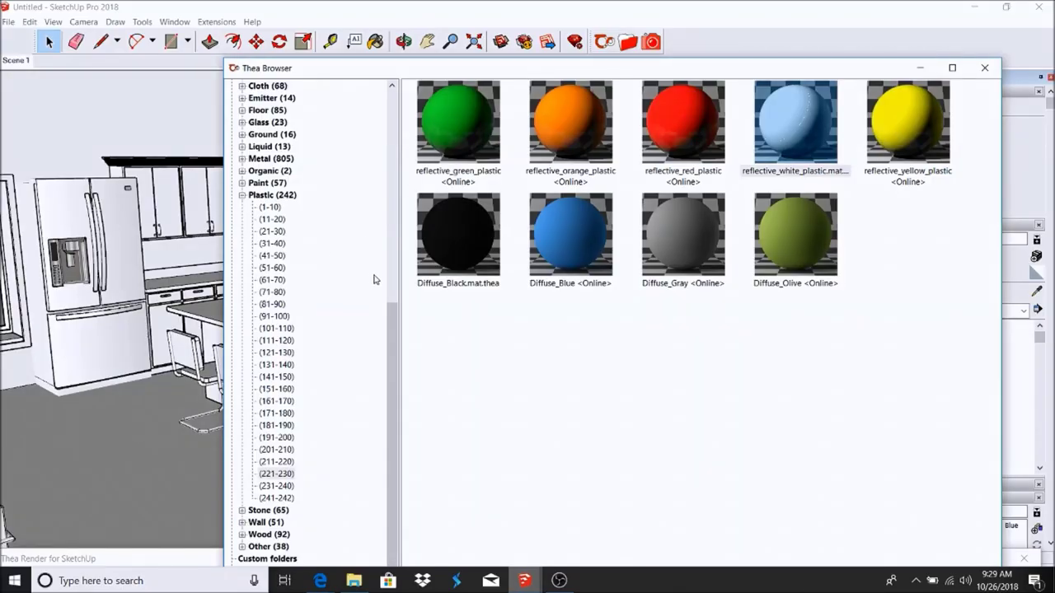
Expand the Wood (92) category in the Thea Browser's Online Repository tree.
{"action": "left_click", "coordinate": [241, 534]}
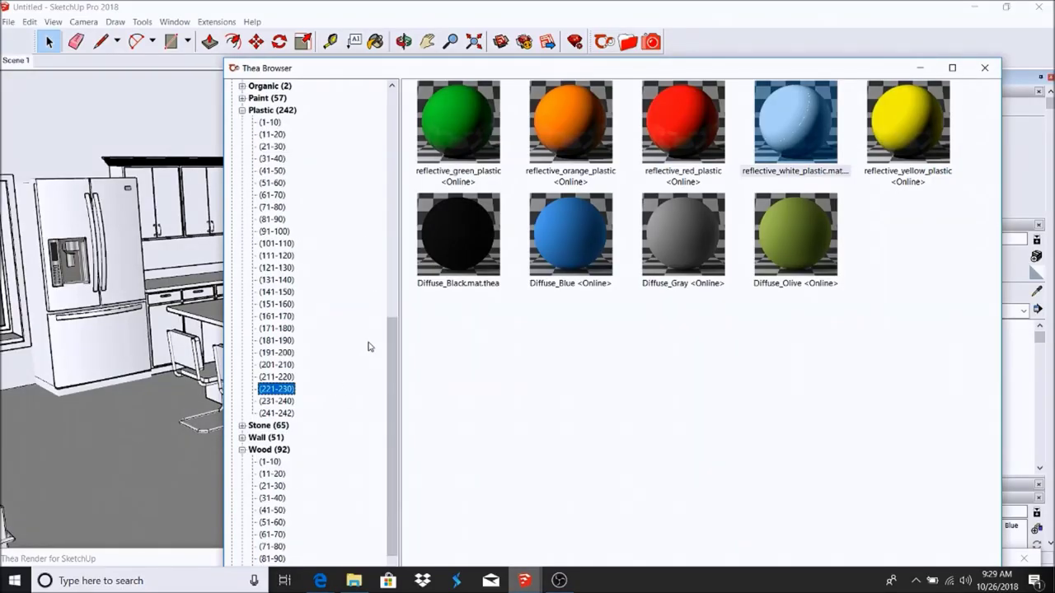
Pick Light Wood Parquet from the Thea Browser's Wood materials 41–50.
{"action": "scroll", "coordinate": [394, 348], "scroll_direction": "down", "scroll_amount": 1}
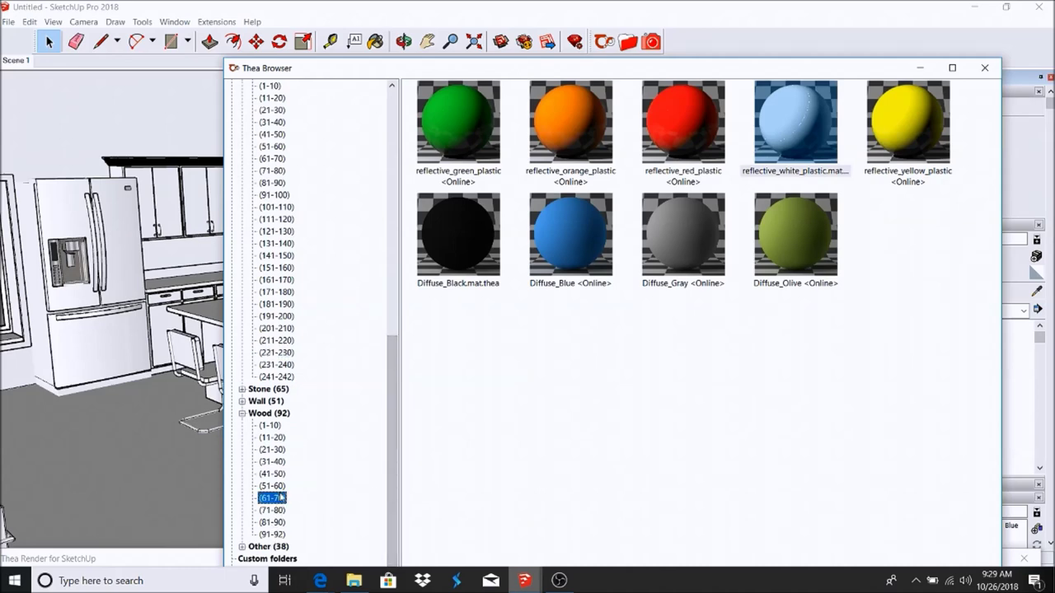
{"action": "left_click", "coordinate": [279, 497]}
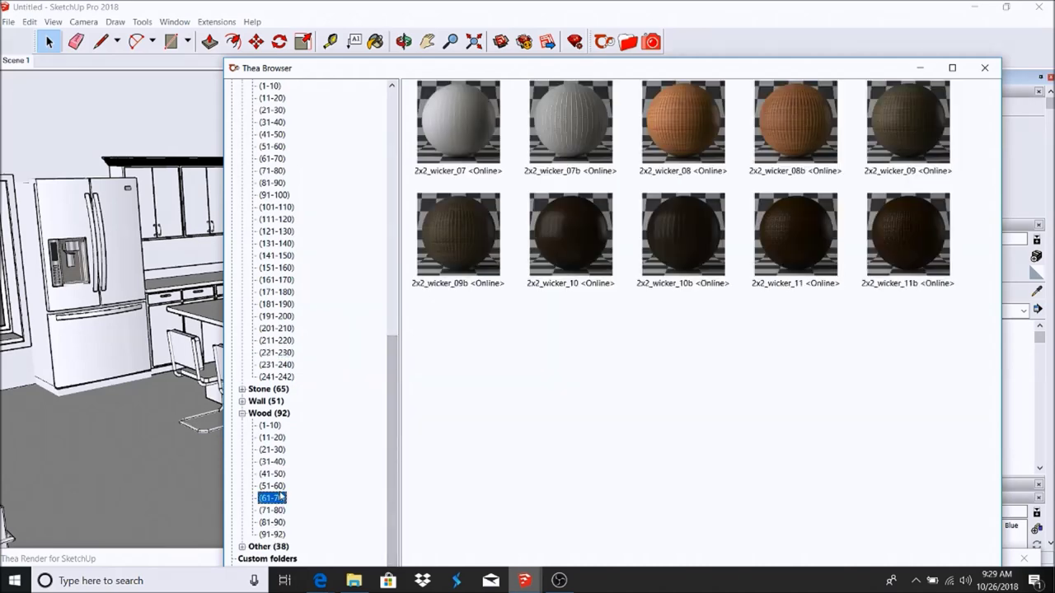
{"action": "left_click", "coordinate": [271, 474]}
{"action": "left_click", "coordinate": [933, 239]}
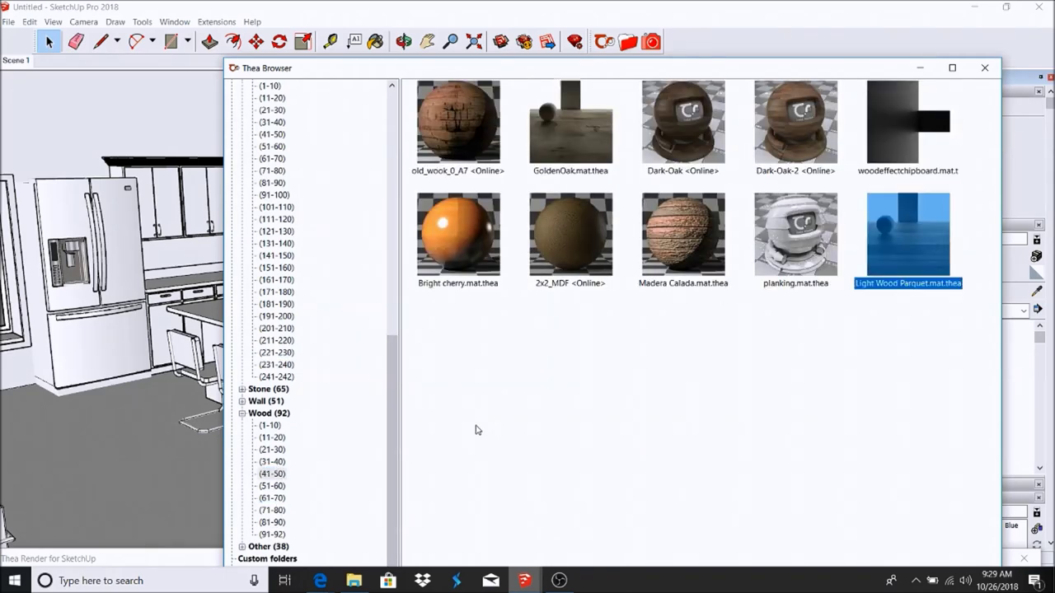
Paint the kitchen floor with Light Wood Parquet and close the Thea Browser.
{"action": "left_click", "coordinate": [156, 417]}
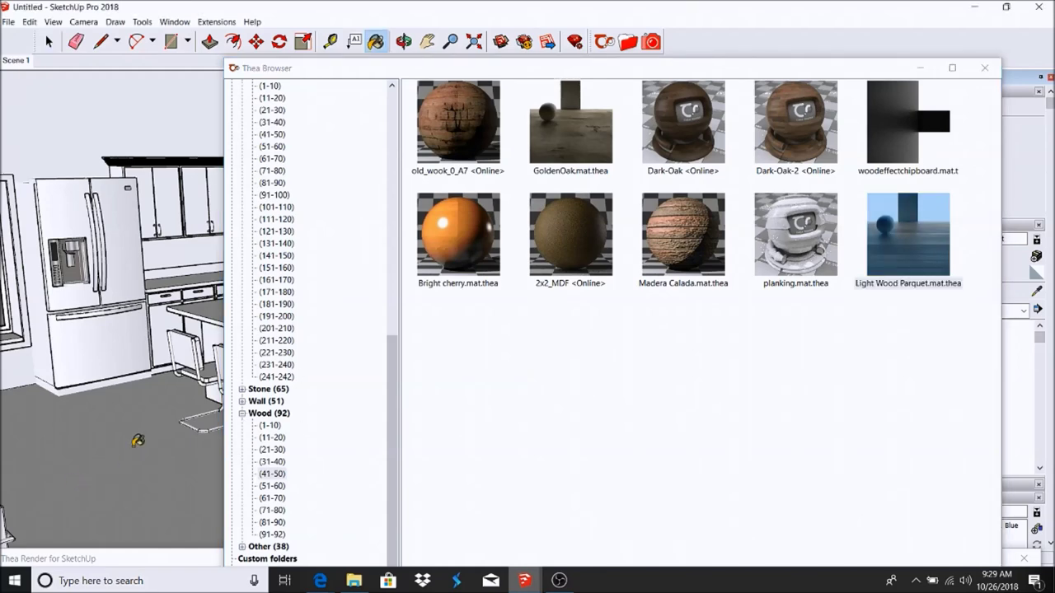
{"action": "left_click", "coordinate": [46, 43]}
{"action": "left_click", "coordinate": [70, 496]}
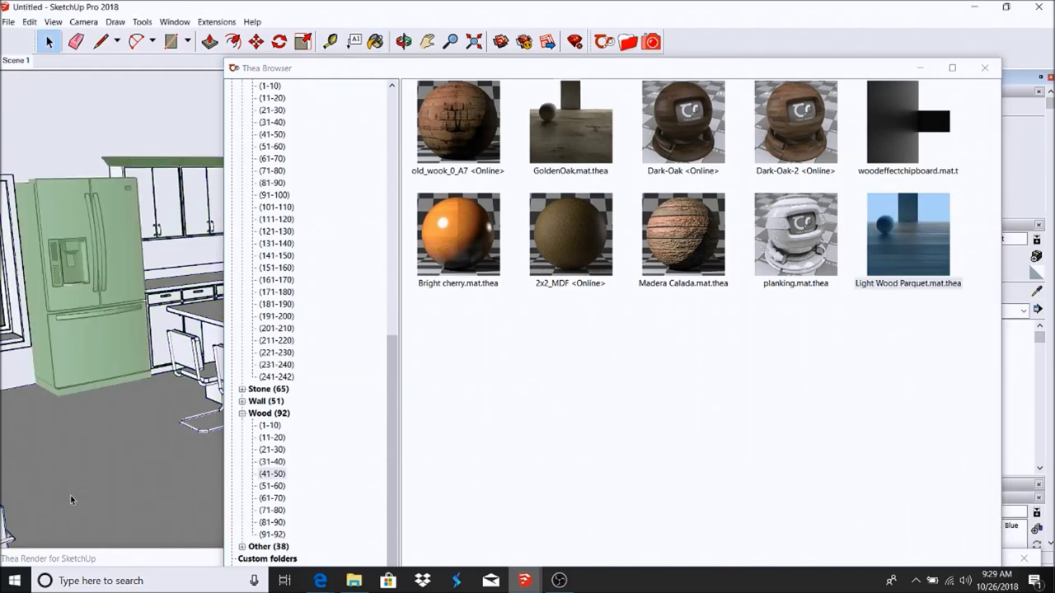
{"action": "left_click", "coordinate": [84, 446]}
{"action": "left_click", "coordinate": [375, 42]}
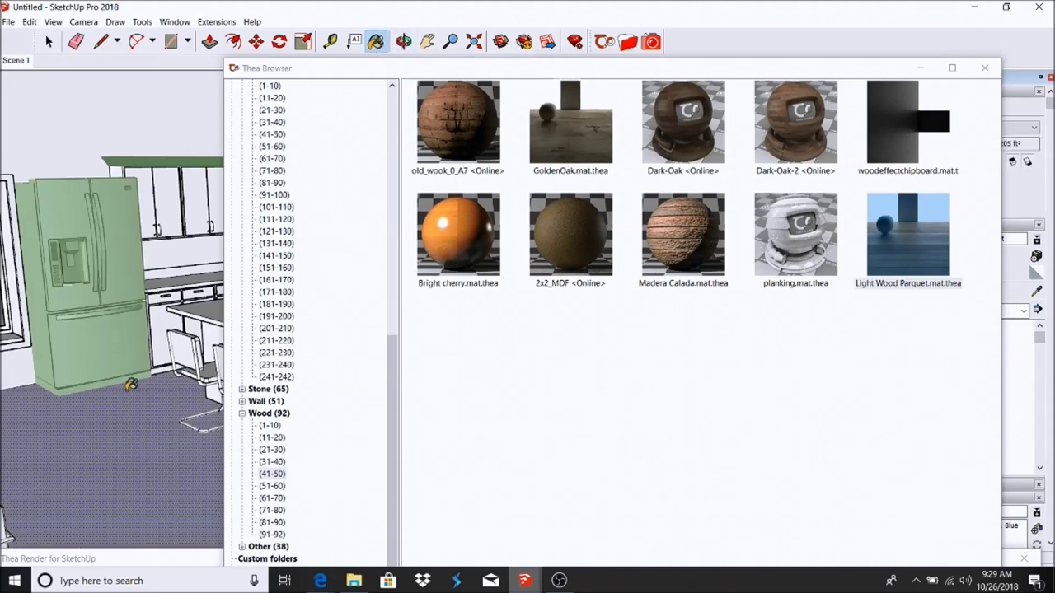
{"action": "left_click", "coordinate": [131, 385]}
{"action": "left_click", "coordinate": [48, 41]}
{"action": "left_click", "coordinate": [520, 303]}
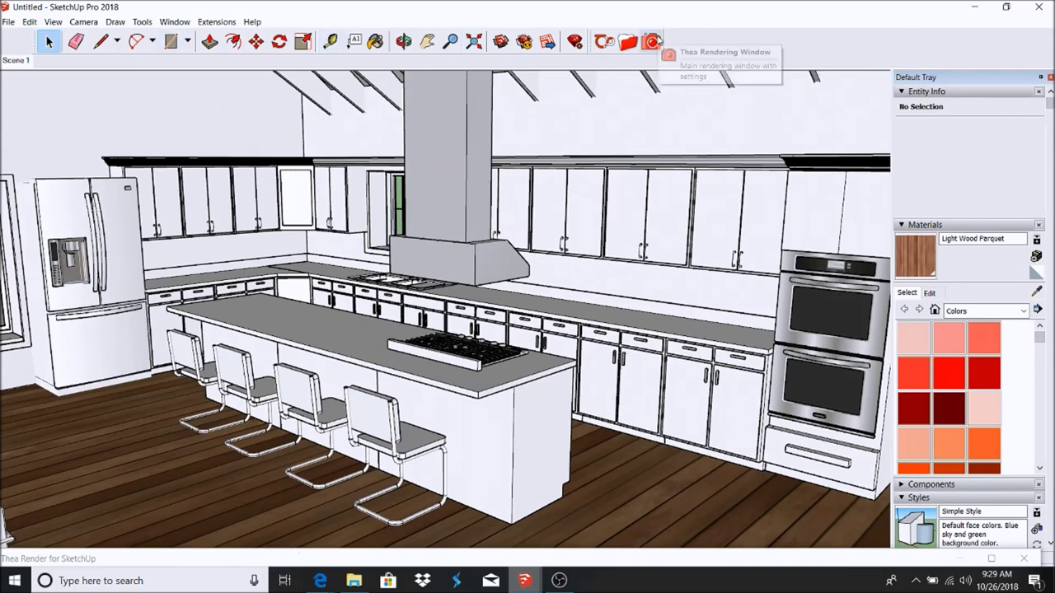
Bring up the Thea rendering window.
{"action": "left_click", "coordinate": [651, 41]}
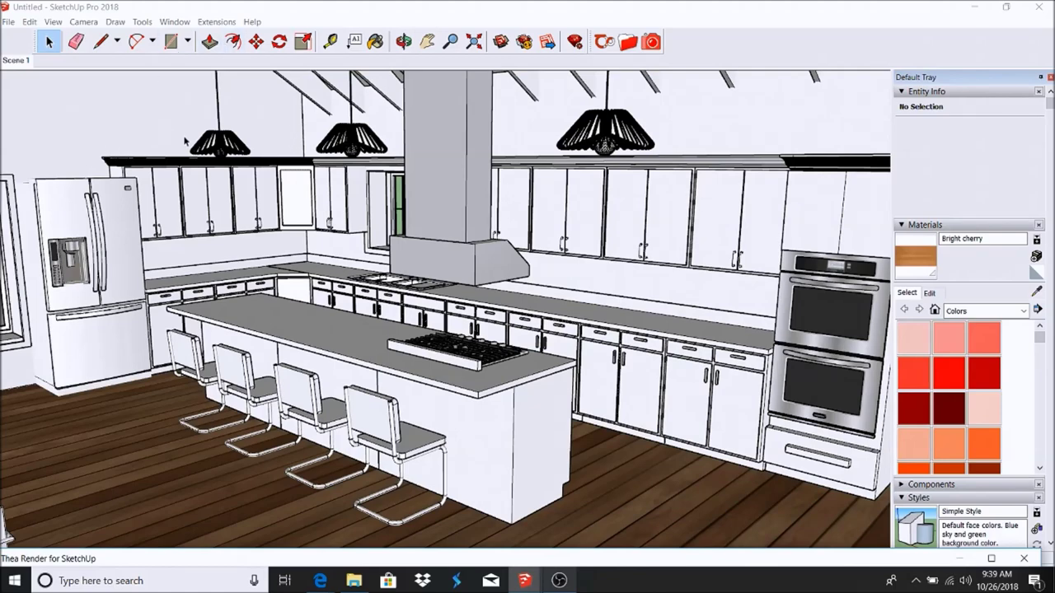
Inside the pendant lamp group, apply the Fluorescent 65W mid emitter and close the browser.
{"action": "scroll", "coordinate": [185, 140], "scroll_direction": "up", "scroll_amount": 10}
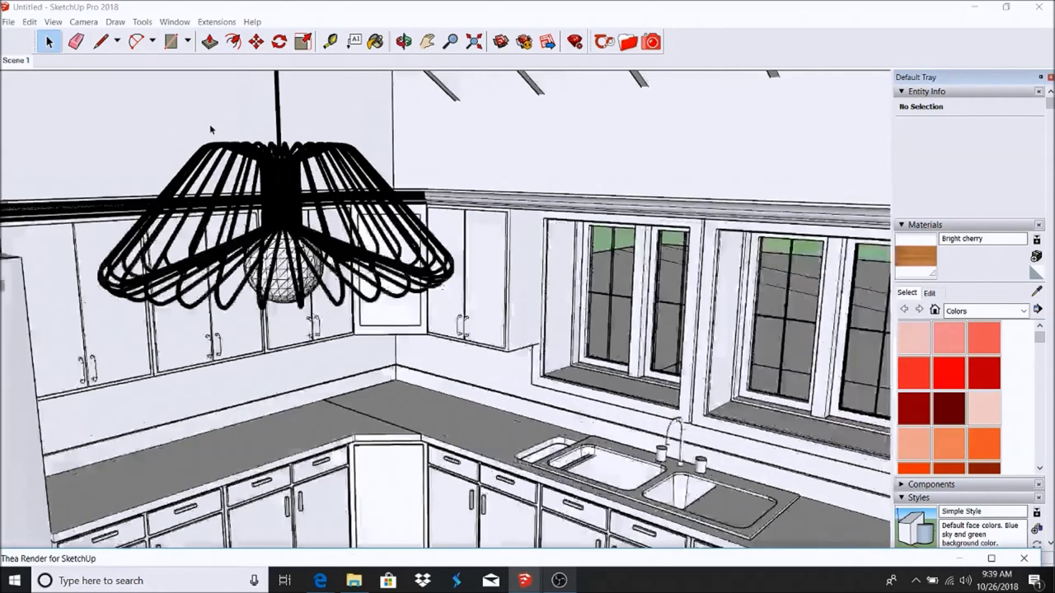
{"action": "scroll", "coordinate": [209, 129], "scroll_direction": "up", "scroll_amount": 5}
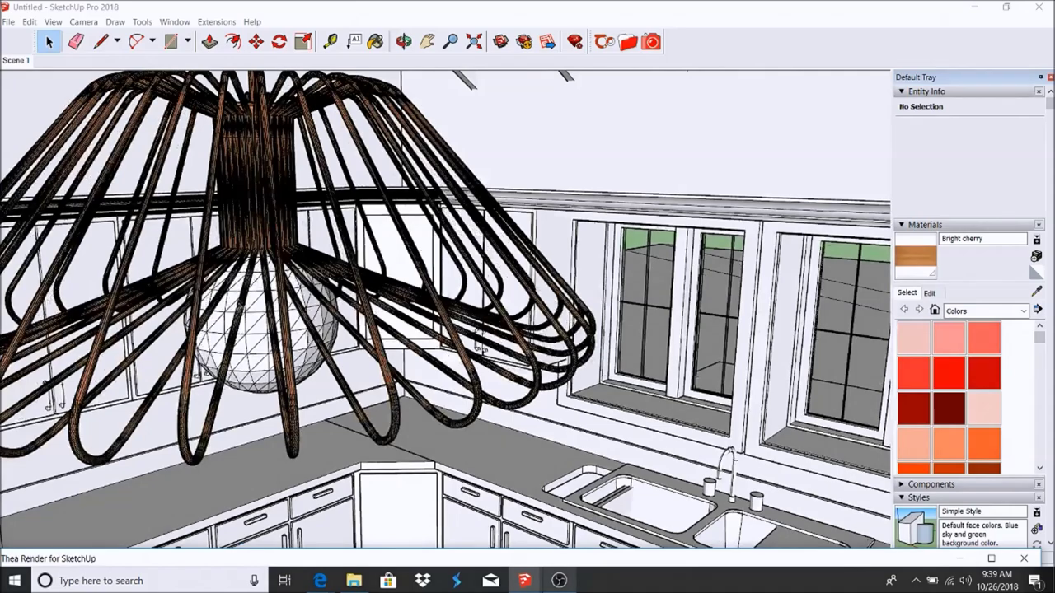
{"action": "scroll", "coordinate": [255, 309], "scroll_direction": "up", "scroll_amount": 3}
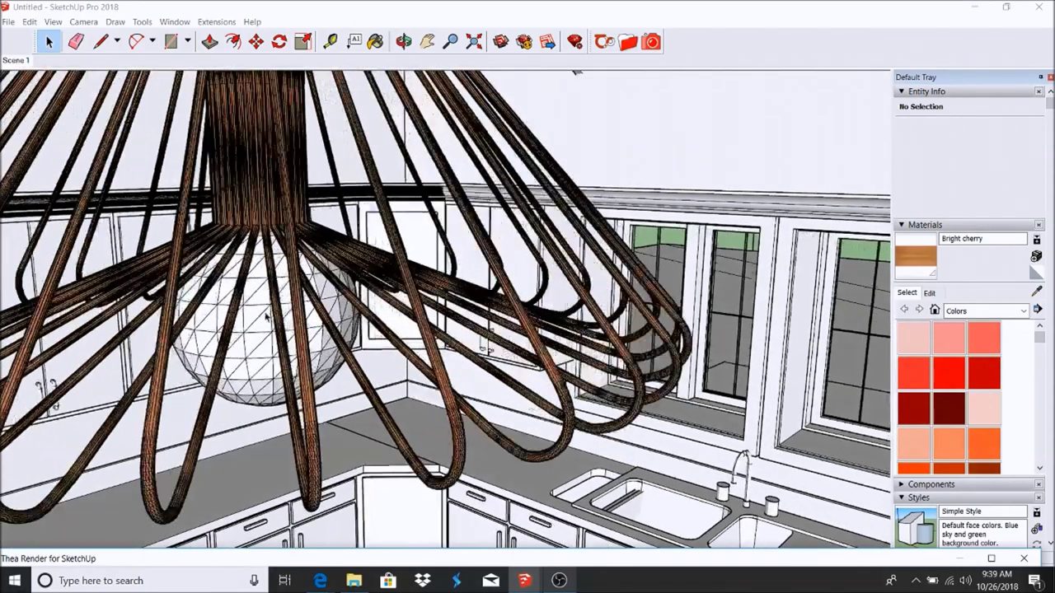
{"action": "double_click", "coordinate": [266, 315]}
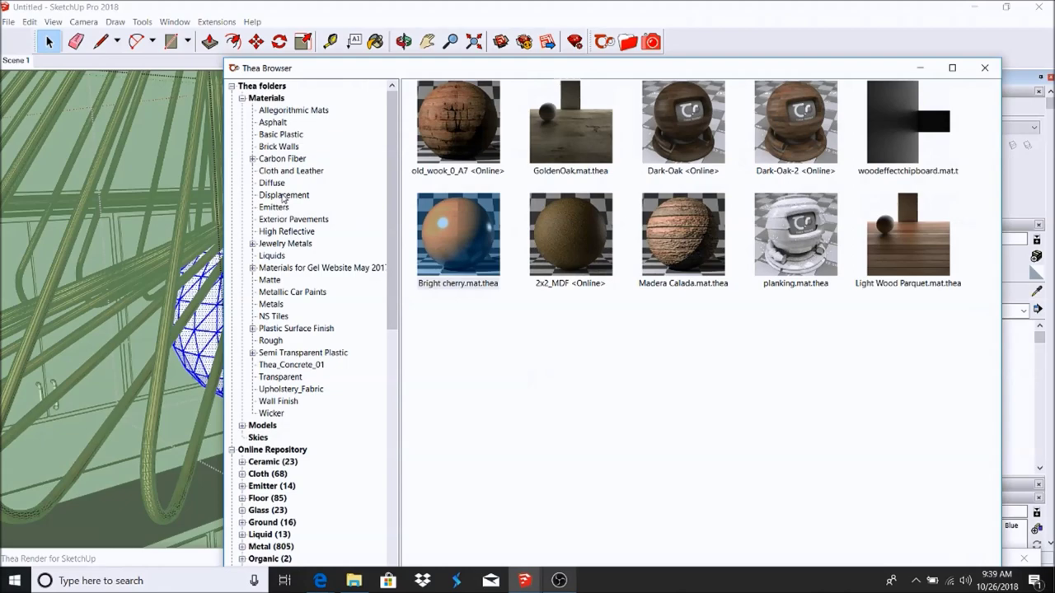
{"action": "left_click", "coordinate": [274, 207]}
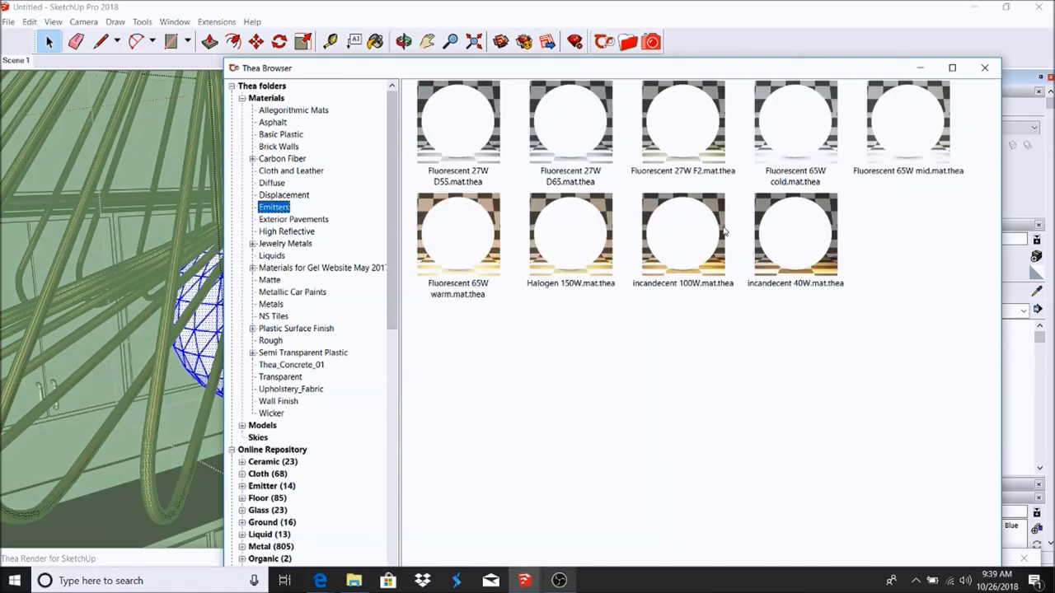
{"action": "left_click", "coordinate": [931, 109]}
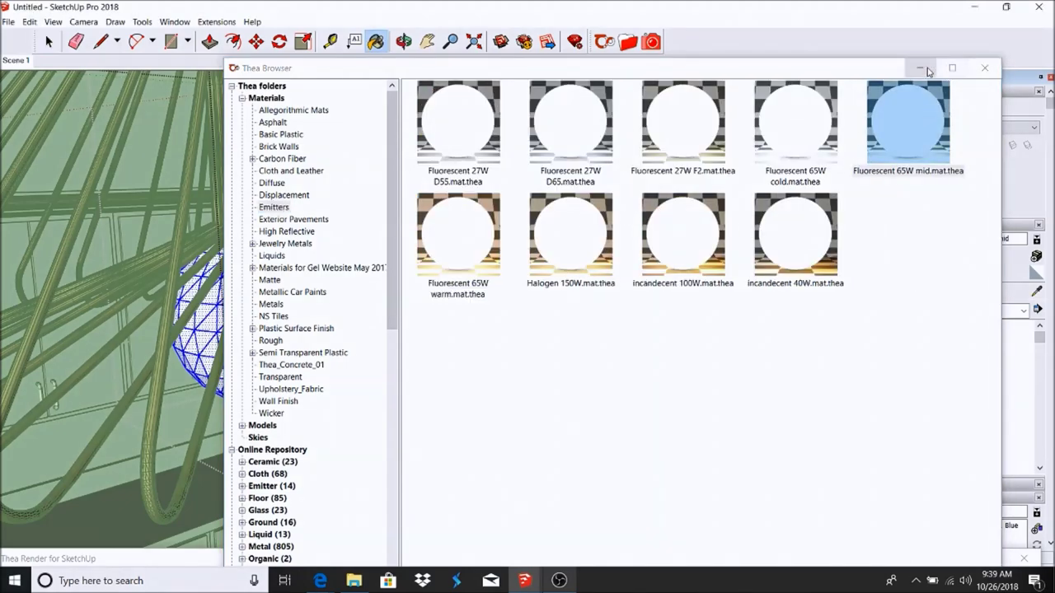
{"action": "left_click", "coordinate": [922, 69]}
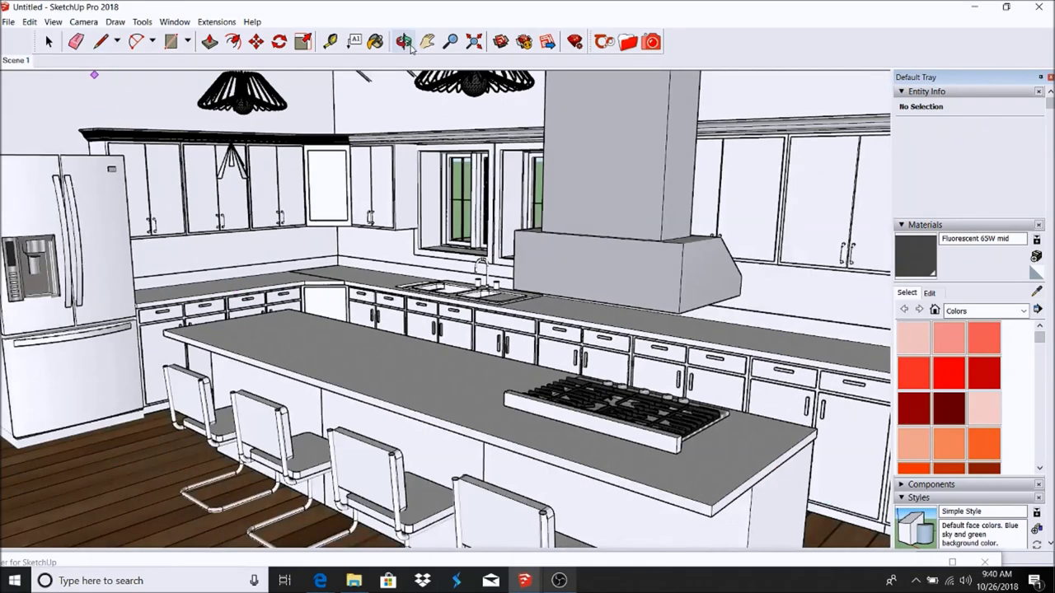
{"action": "left_click", "coordinate": [402, 41]}
Orbit to the window wall and move the IES spotlight between the pendant lamps.
{"action": "left_click_drag", "start_coordinate": [268, 178], "coordinate": [355, 181]}
{"action": "key", "text": "space"}
{"action": "left_click", "coordinate": [256, 41]}
{"action": "left_click_drag", "start_coordinate": [170, 153], "coordinate": [437, 204]}
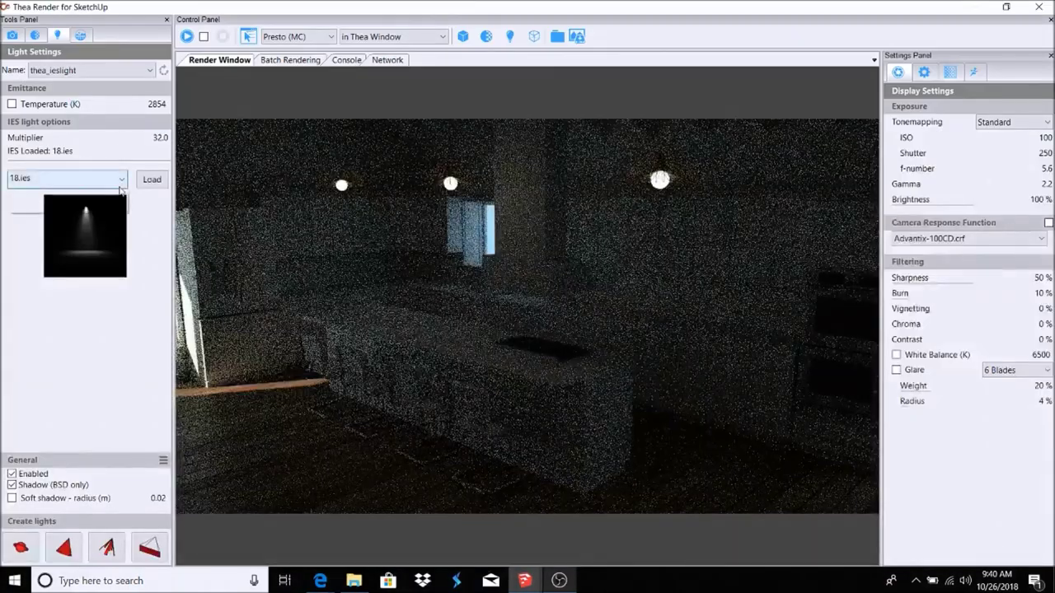
Load the 11.ies profile on the IES light with multiplier 35.
{"action": "left_click", "coordinate": [57, 233]}
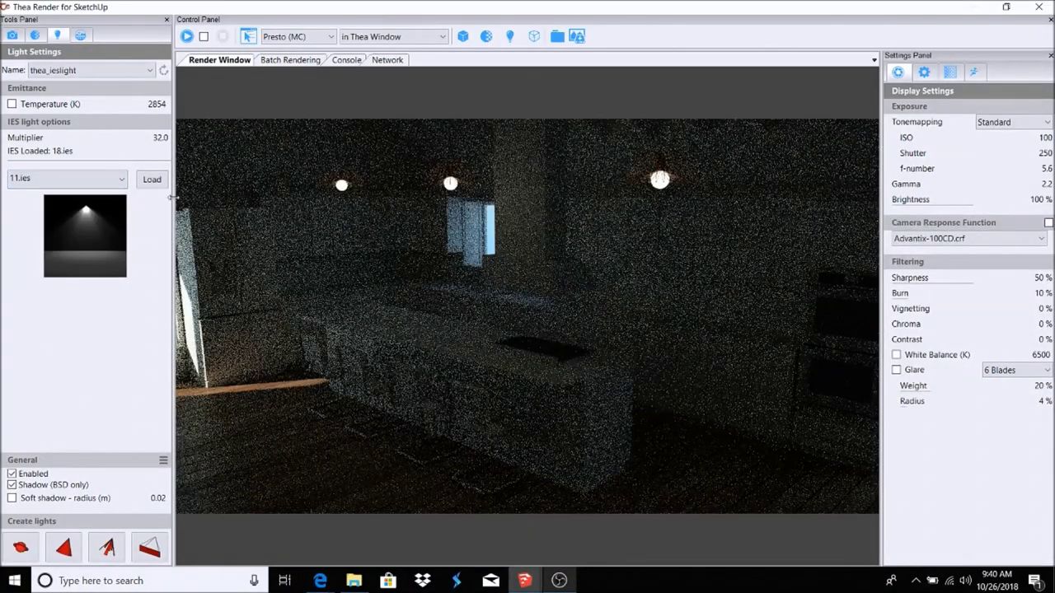
{"action": "double_click", "coordinate": [160, 139]}
{"action": "type", "text": "3"}
{"action": "left_click", "coordinate": [152, 178]}
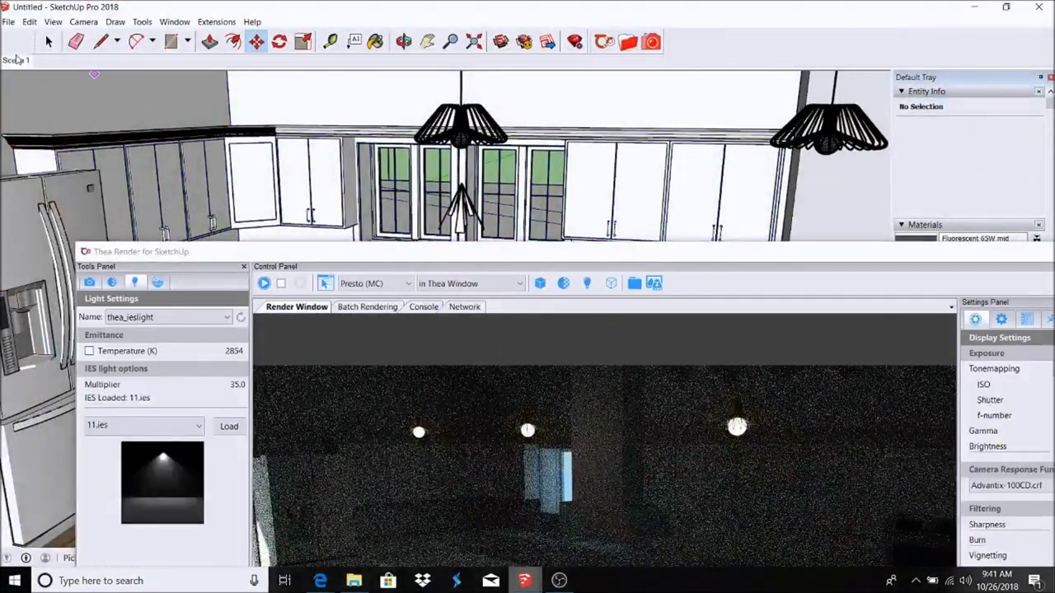
In Scene 1, slide the IES light right along the cabinets and restore Thea Render.
{"action": "left_click", "coordinate": [17, 59]}
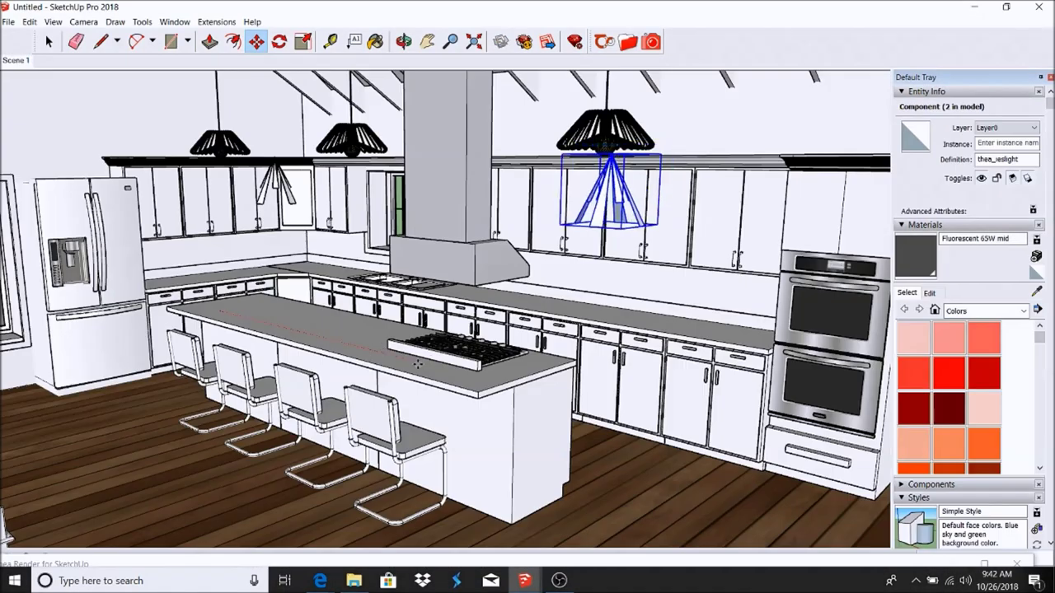
{"action": "left_click_drag", "start_coordinate": [417, 364], "coordinate": [452, 384]}
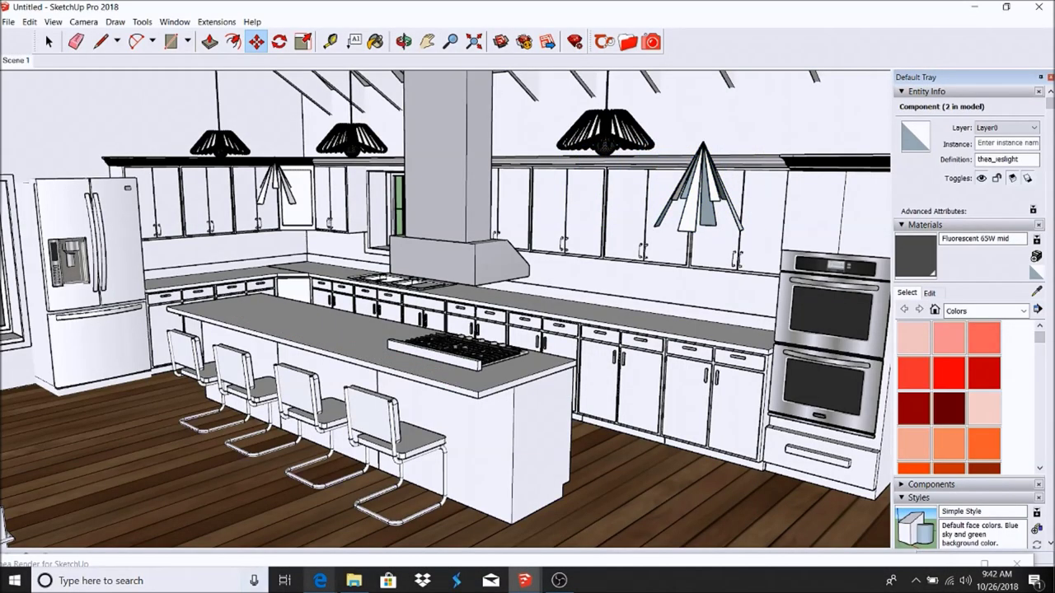
{"action": "double_click", "coordinate": [278, 560]}
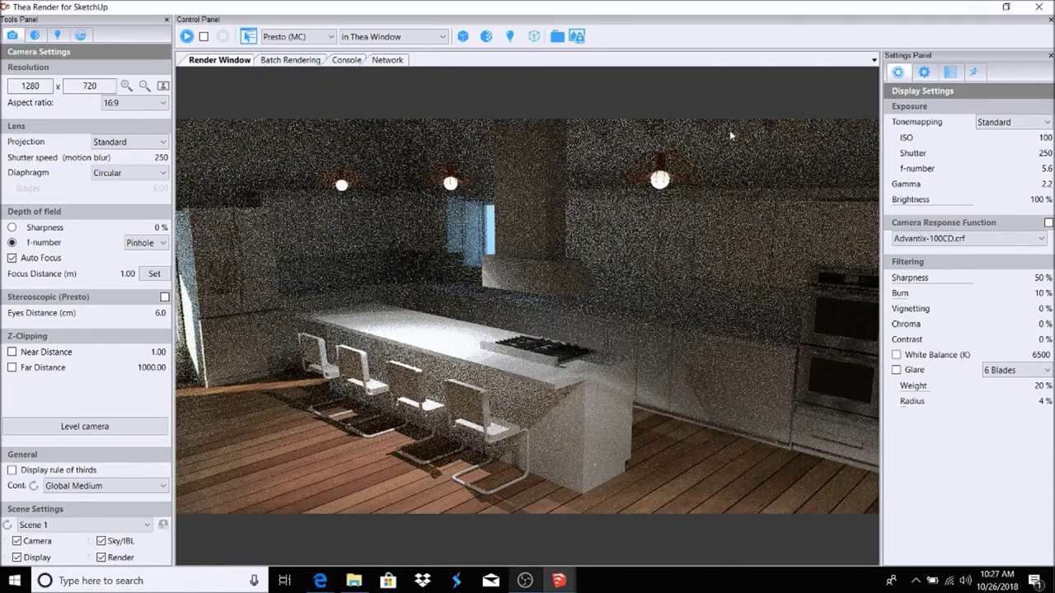
Place a new IES light under the upper cabinets aimed at the countertop, then maximize Thea.
{"action": "left_click", "coordinate": [57, 34]}
{"action": "left_click", "coordinate": [115, 558]}
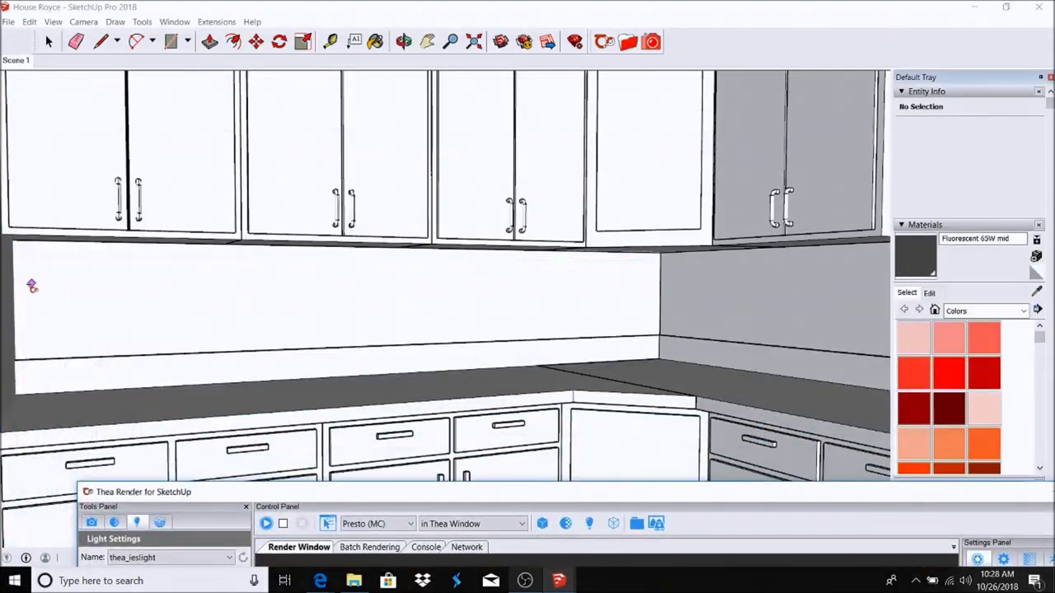
{"action": "scroll", "coordinate": [91, 272], "scroll_direction": "up", "scroll_amount": 3}
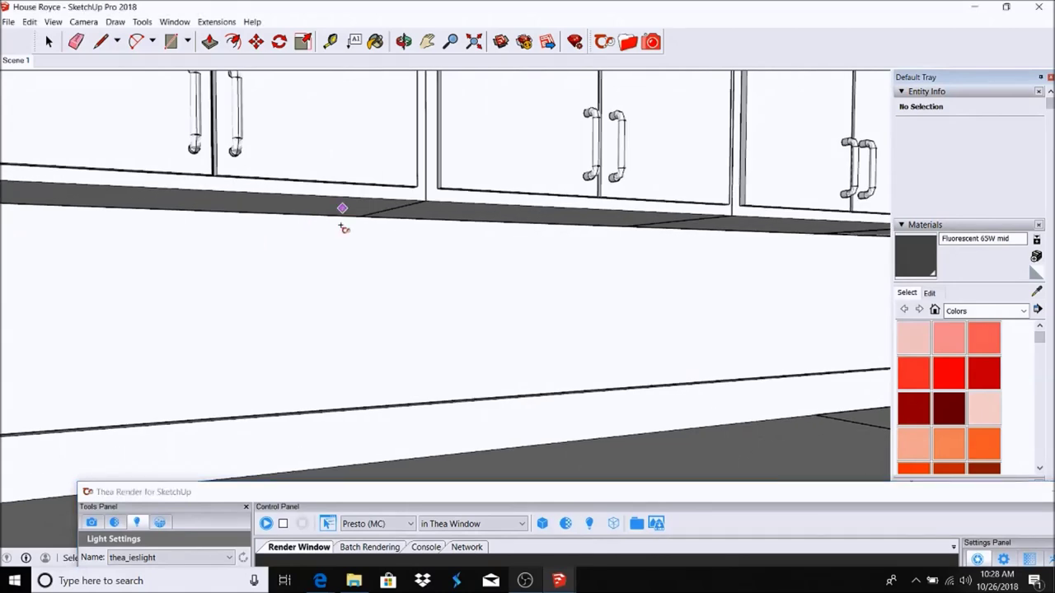
{"action": "left_click", "coordinate": [342, 208]}
{"action": "scroll", "coordinate": [341, 359], "scroll_direction": "down", "scroll_amount": 1}
{"action": "left_click", "coordinate": [341, 433]}
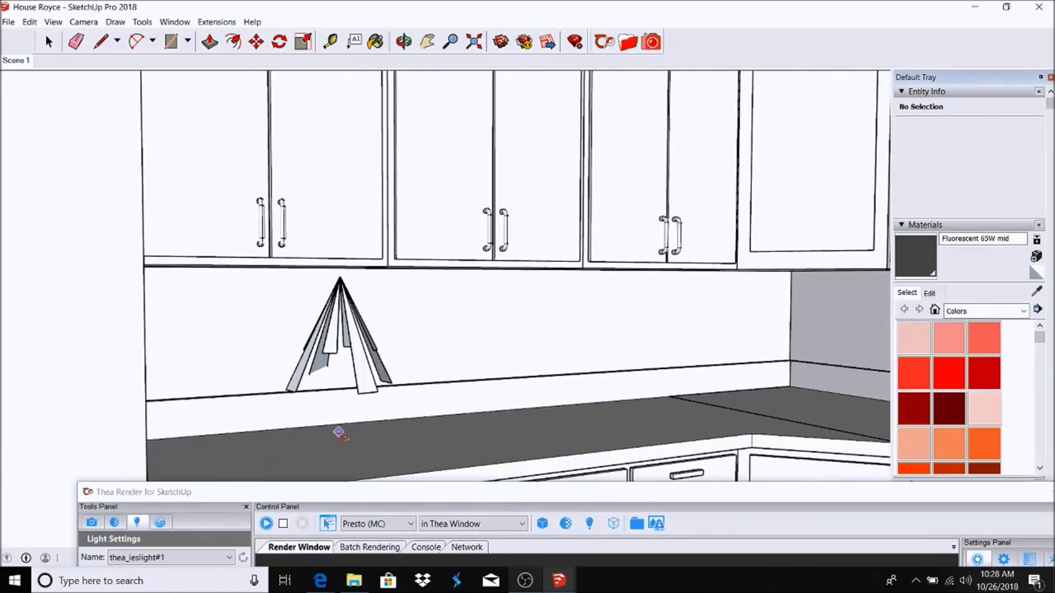
{"action": "left_click_drag", "start_coordinate": [464, 492], "coordinate": [357, 11]}
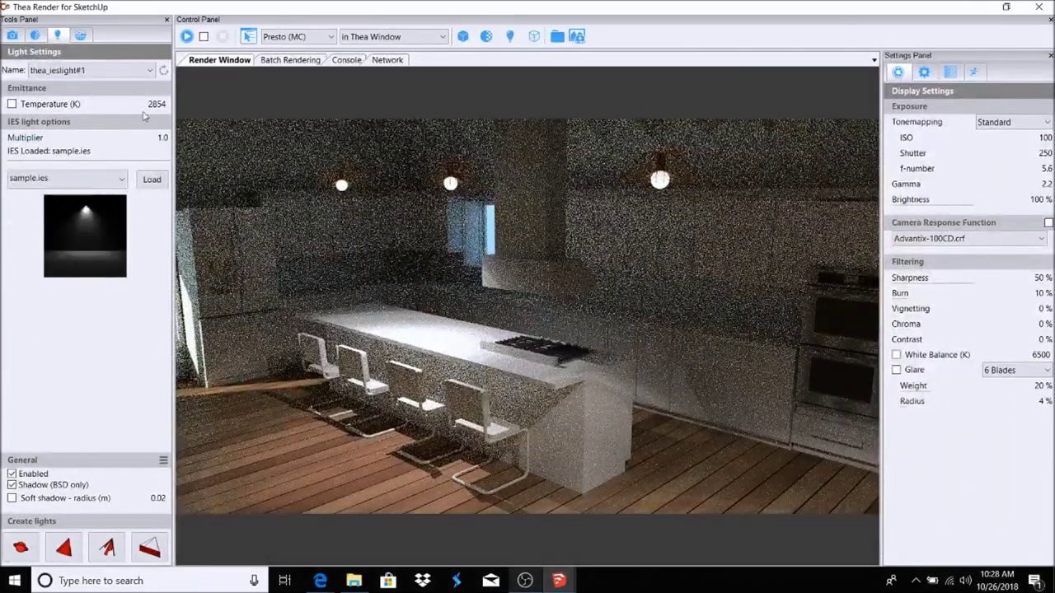
Load the 19.ies profile on thea_ieslight#1 with multiplier 10.0.
{"action": "left_click", "coordinate": [123, 180]}
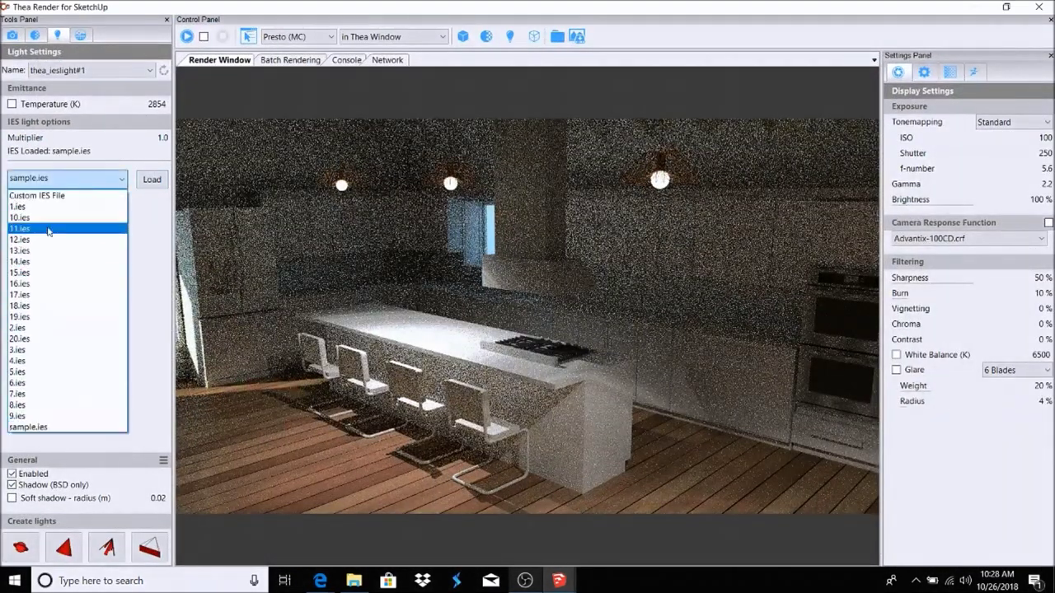
{"action": "left_click", "coordinate": [52, 213]}
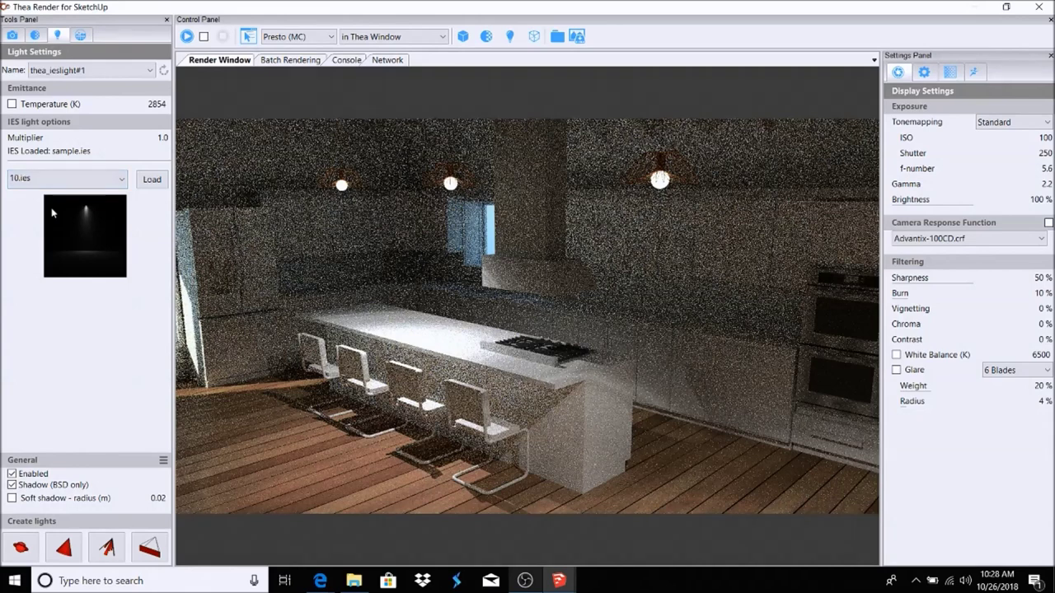
{"action": "key", "text": "Down"}
{"action": "key", "text": "Down"}
{"action": "key", "text": "Down"}
{"action": "key", "text": "Down"}
{"action": "key", "text": "Down"}
{"action": "key", "text": "Down"}
{"action": "key", "text": "Down"}
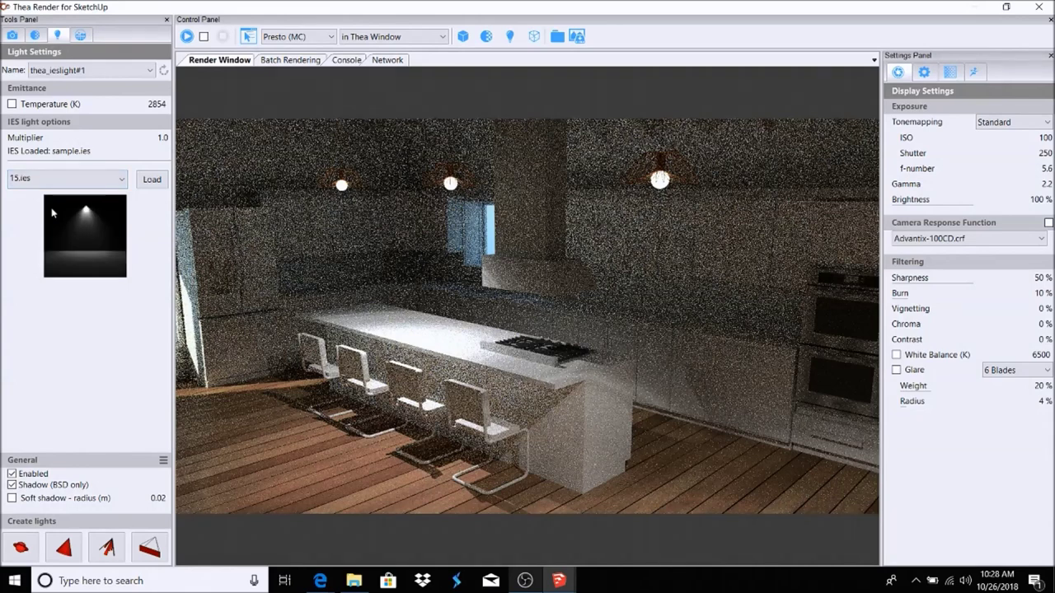
{"action": "key", "text": "Down"}
{"action": "key", "text": "Down"}
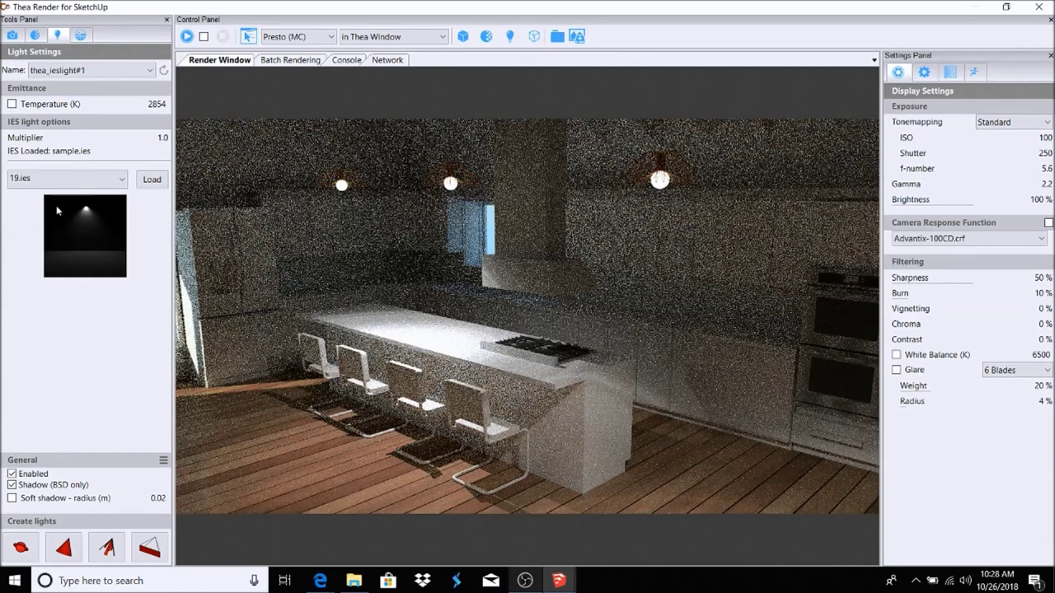
{"action": "double_click", "coordinate": [162, 138]}
{"action": "left_click", "coordinate": [147, 181]}
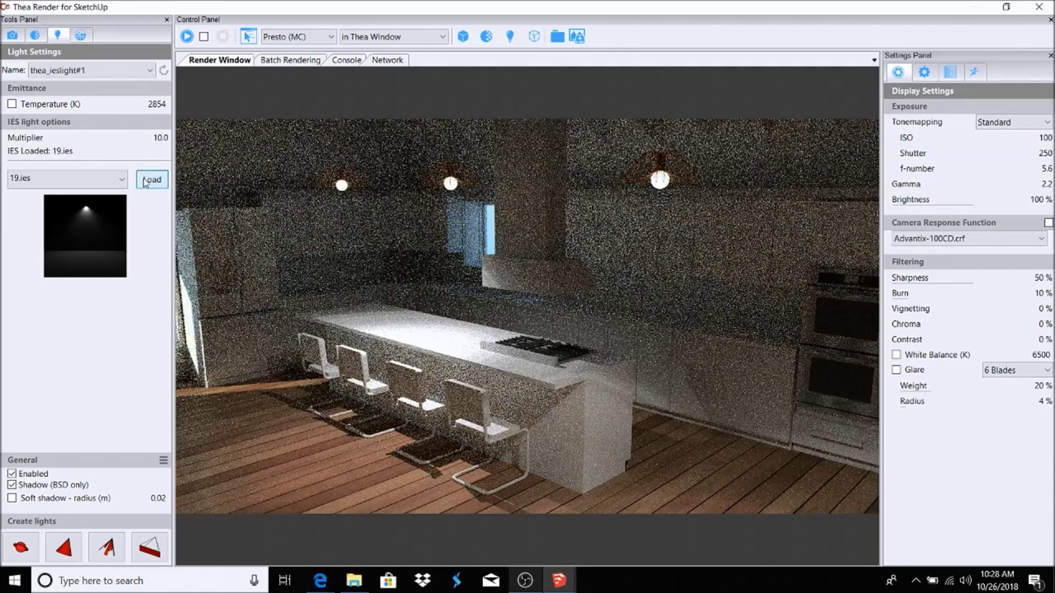
{"action": "double_click", "coordinate": [224, 7]}
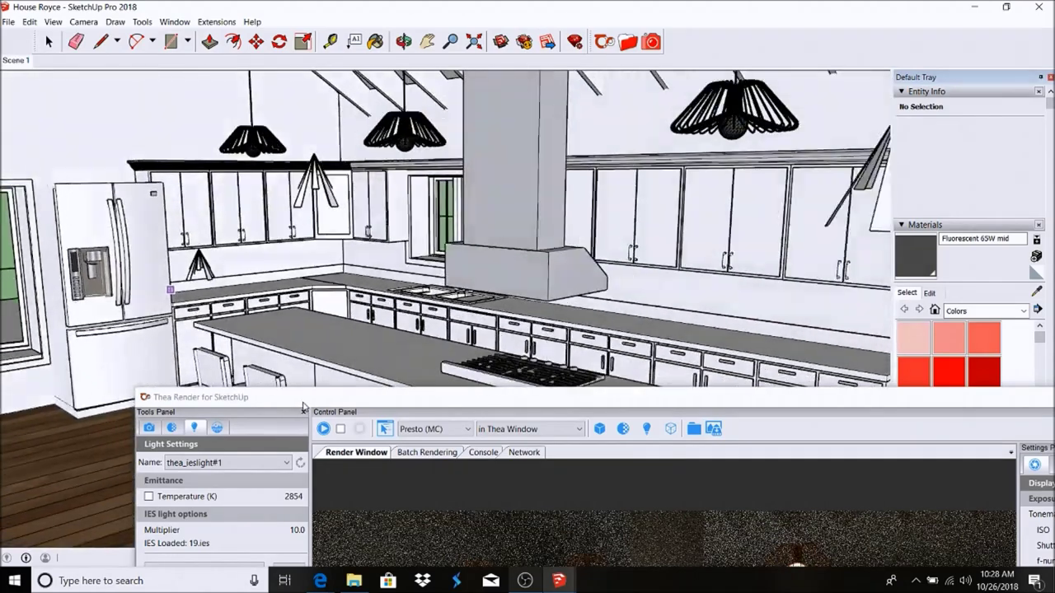
{"action": "double_click", "coordinate": [270, 399]}
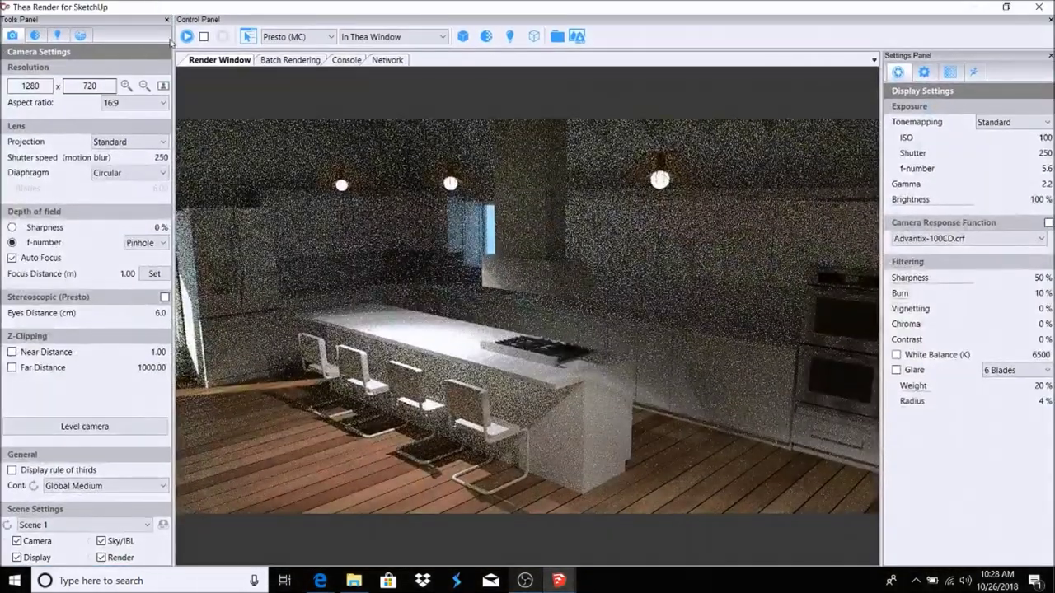
Start and restart the kitchen render, then run it in Interactive mode.
{"action": "left_click", "coordinate": [186, 36]}
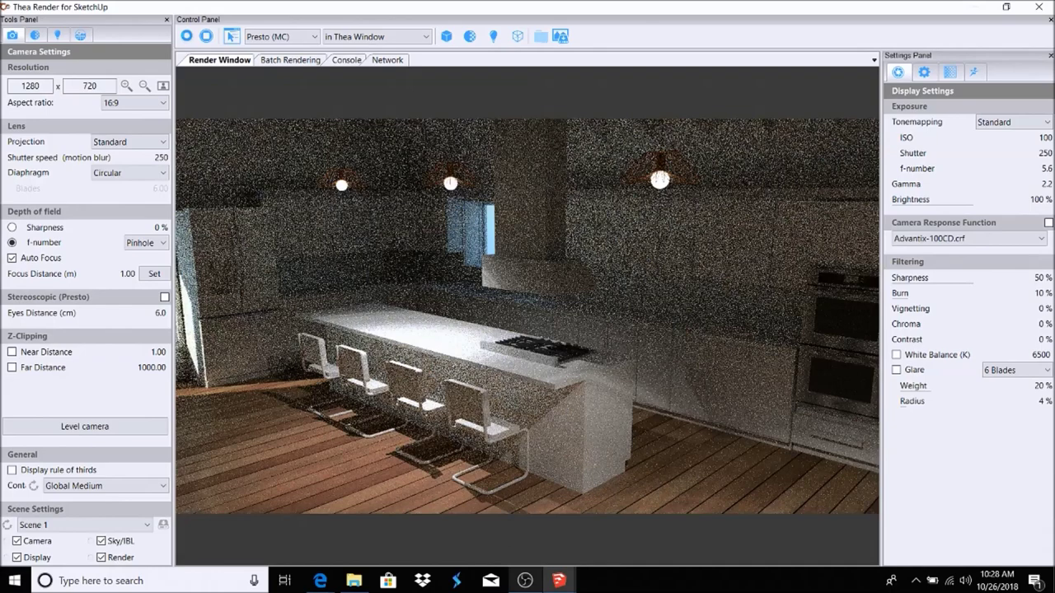
{"action": "left_click", "coordinate": [186, 36]}
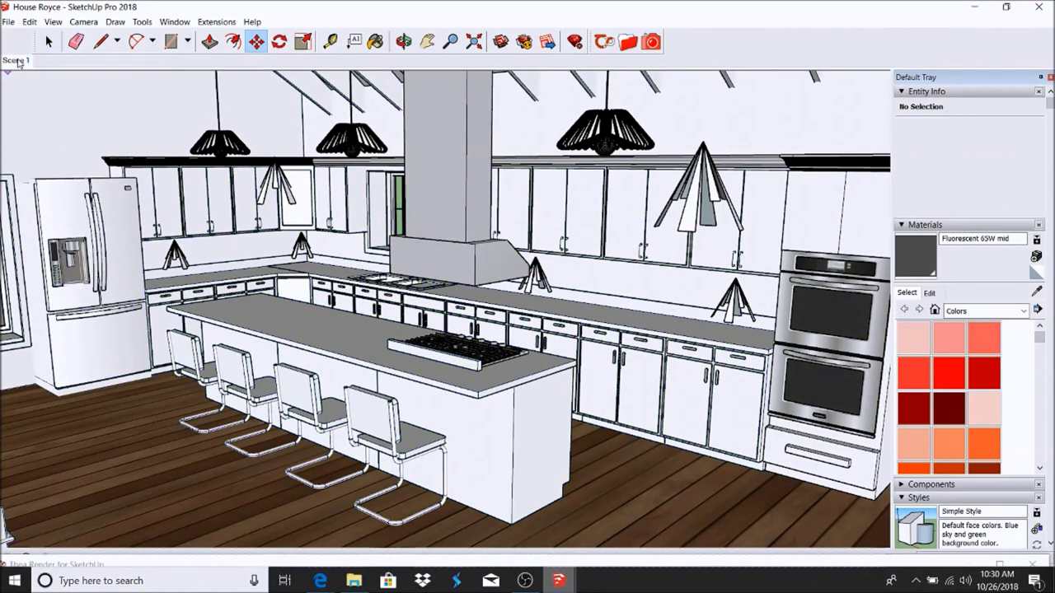
{"action": "double_click", "coordinate": [265, 565]}
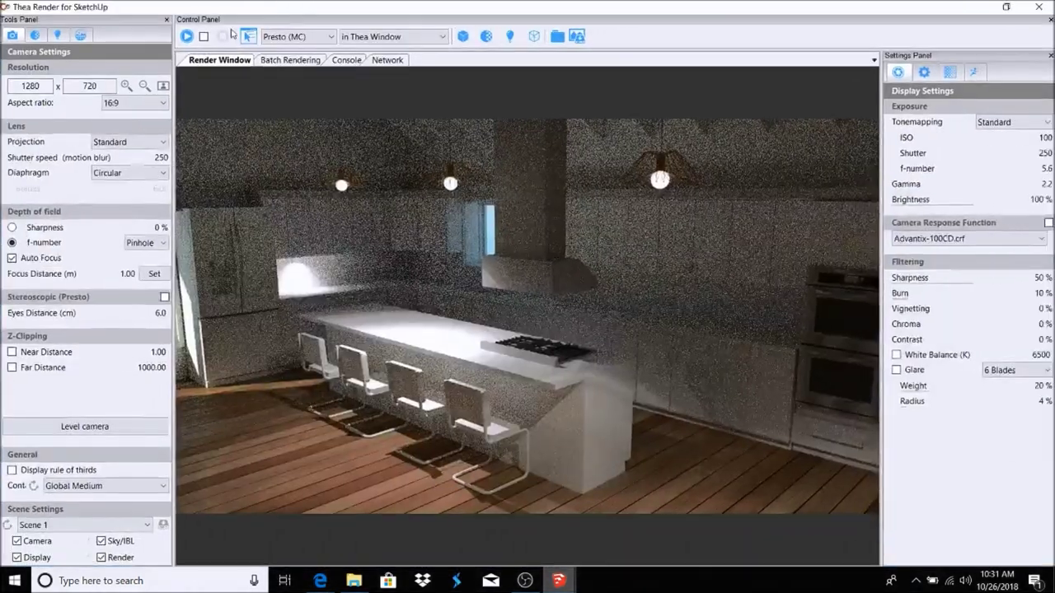
{"action": "left_click", "coordinate": [202, 38]}
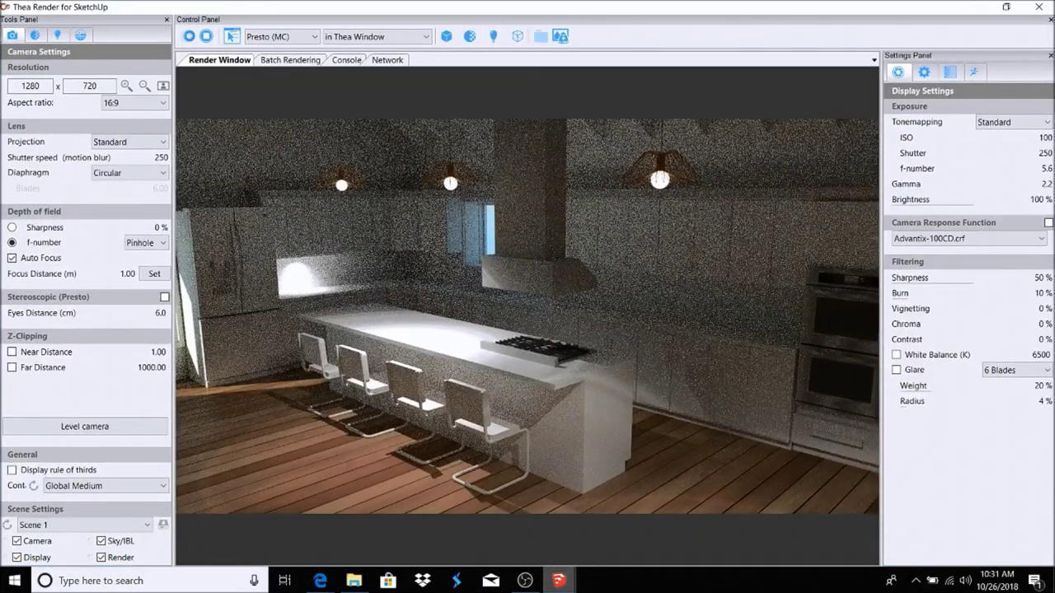
{"action": "left_click", "coordinate": [188, 37]}
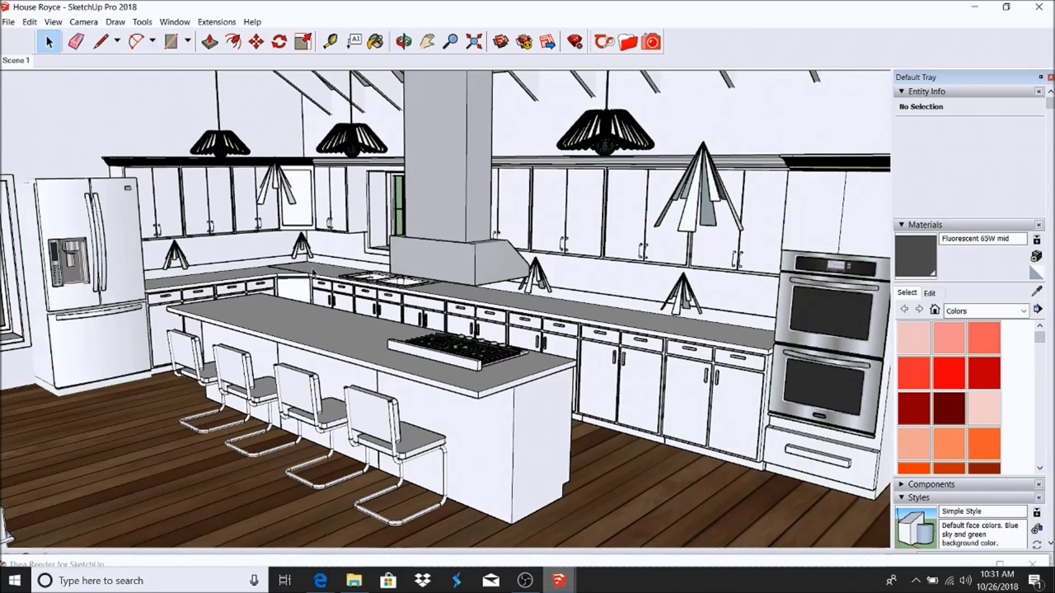
Paint the island countertop with the 2x2_08_ns_tiles material from the NS Tiles folder.
{"action": "left_click", "coordinate": [353, 333]}
{"action": "double_click", "coordinate": [354, 333]}
{"action": "double_click", "coordinate": [353, 333]}
{"action": "left_click", "coordinate": [353, 333]}
{"action": "left_click", "coordinate": [627, 41]}
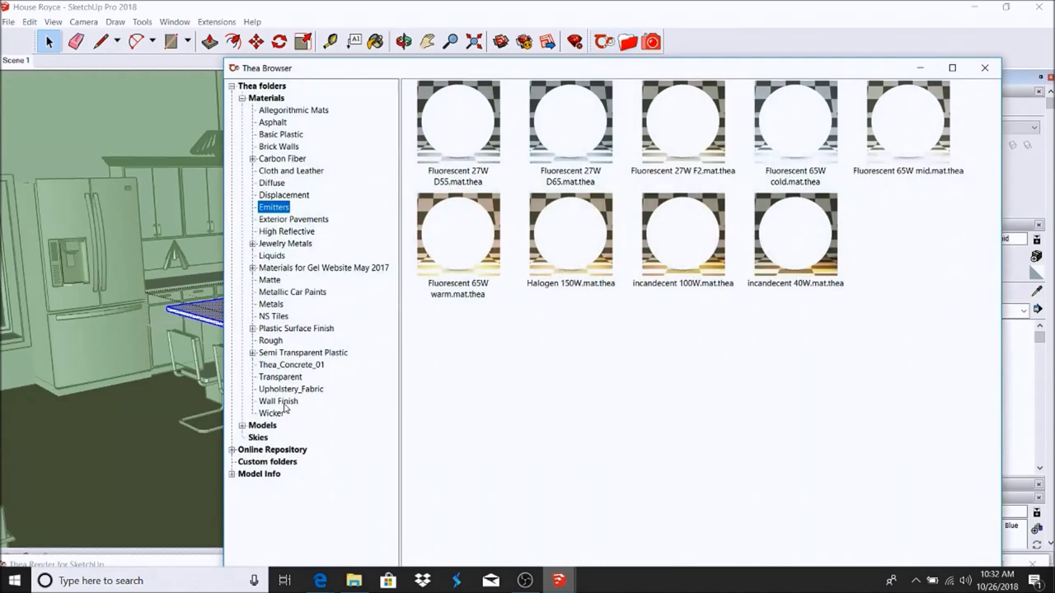
{"action": "left_click", "coordinate": [274, 316]}
{"action": "left_click", "coordinate": [808, 219]}
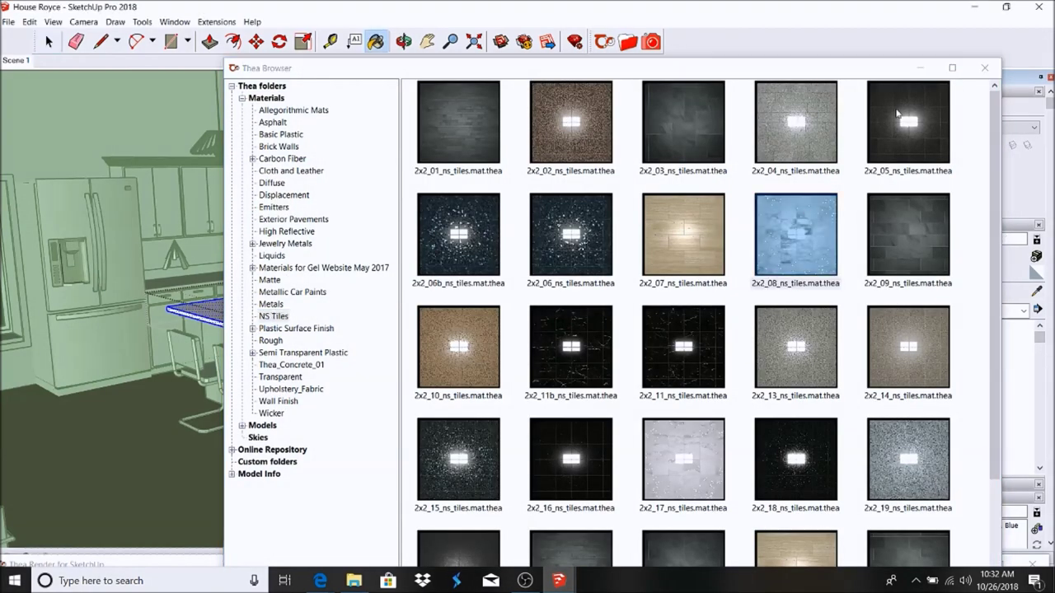
{"action": "left_click", "coordinate": [920, 67]}
{"action": "left_click", "coordinate": [350, 344]}
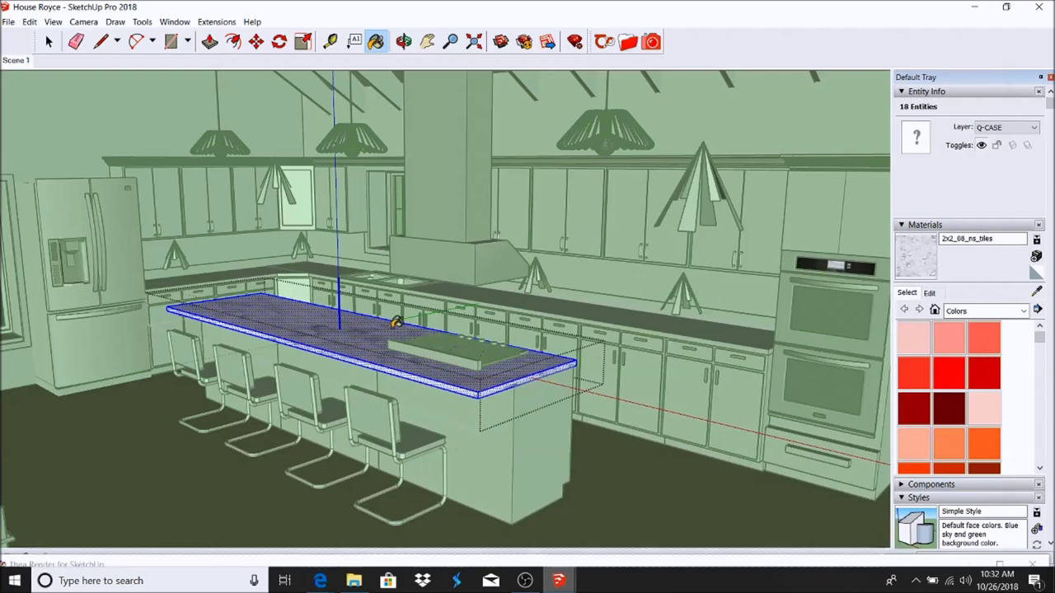
{"action": "left_click", "coordinate": [49, 42]}
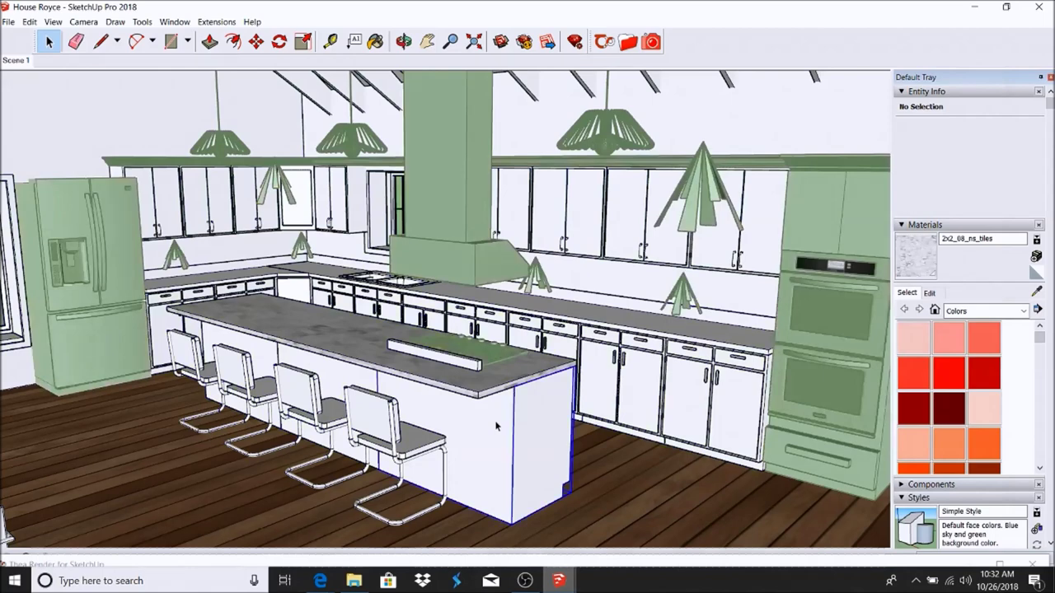
Enter the back countertop group and paint it with 2x2_08_ns_tiles.
{"action": "scroll", "coordinate": [476, 363], "scroll_direction": "up", "scroll_amount": 3}
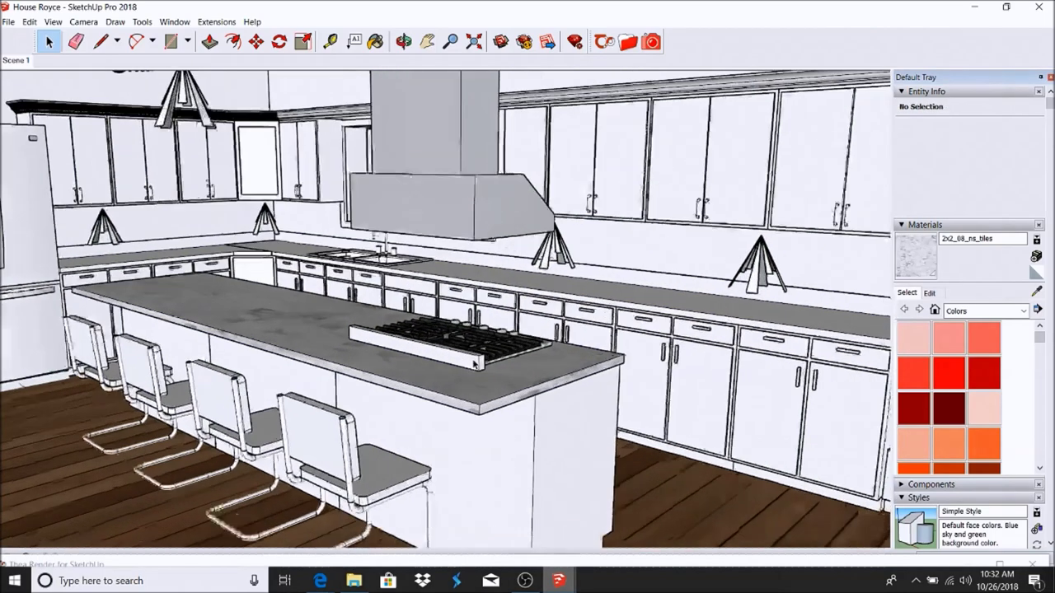
{"action": "scroll", "coordinate": [477, 363], "scroll_direction": "up", "scroll_amount": 3}
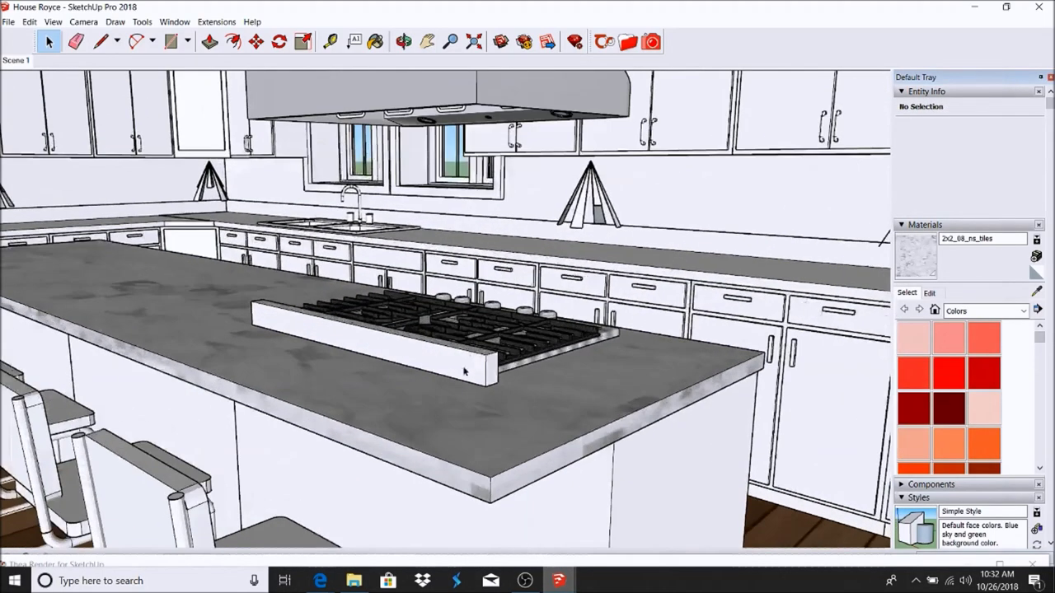
{"action": "left_click", "coordinate": [452, 357]}
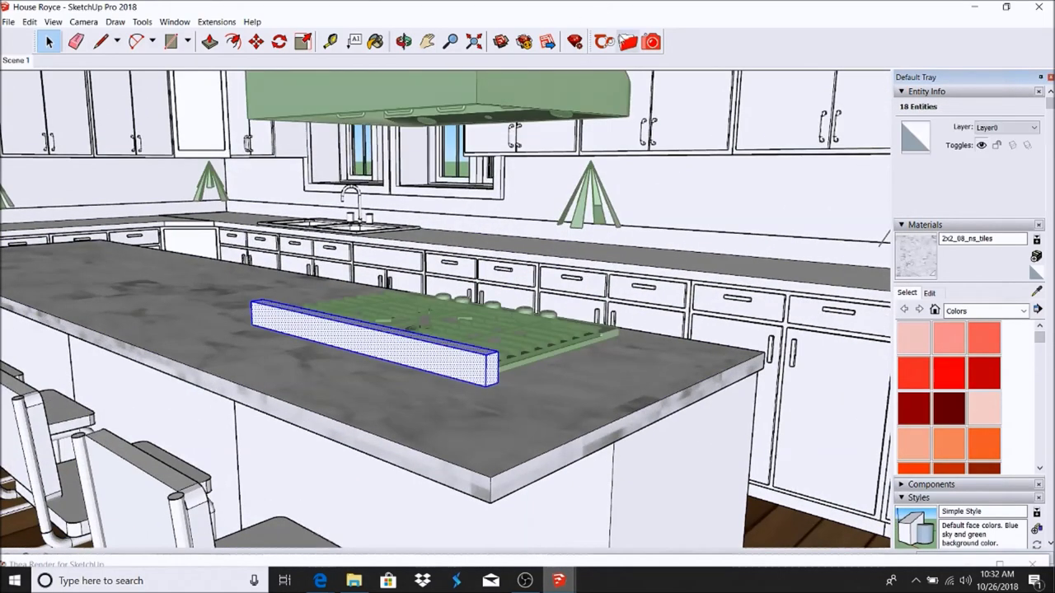
{"action": "left_click", "coordinate": [628, 42]}
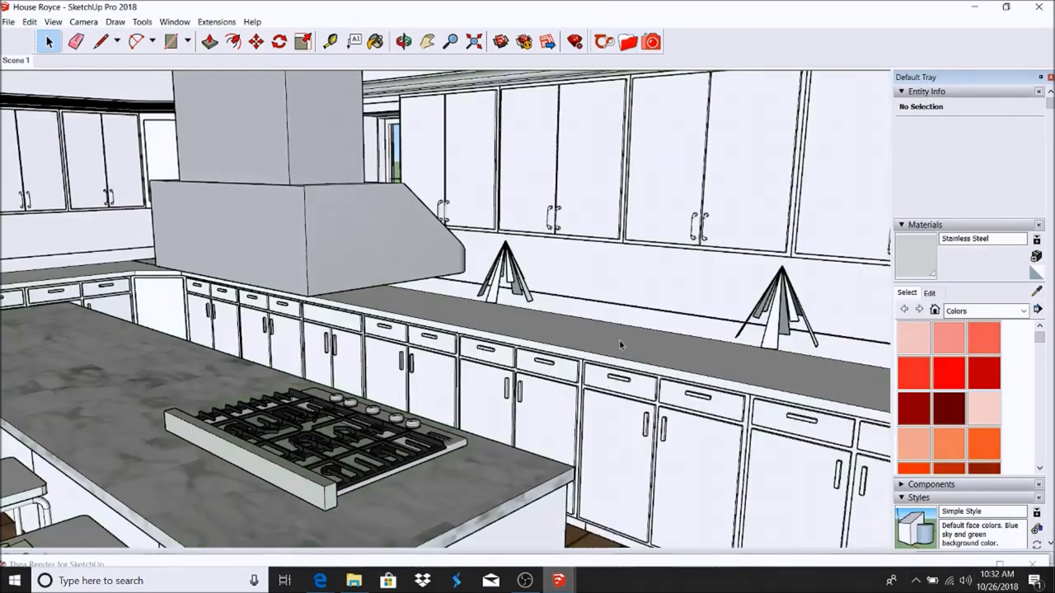
{"action": "scroll", "coordinate": [619, 346], "scroll_direction": "up", "scroll_amount": 4}
{"action": "left_click", "coordinate": [617, 357]}
{"action": "double_click", "coordinate": [617, 357]}
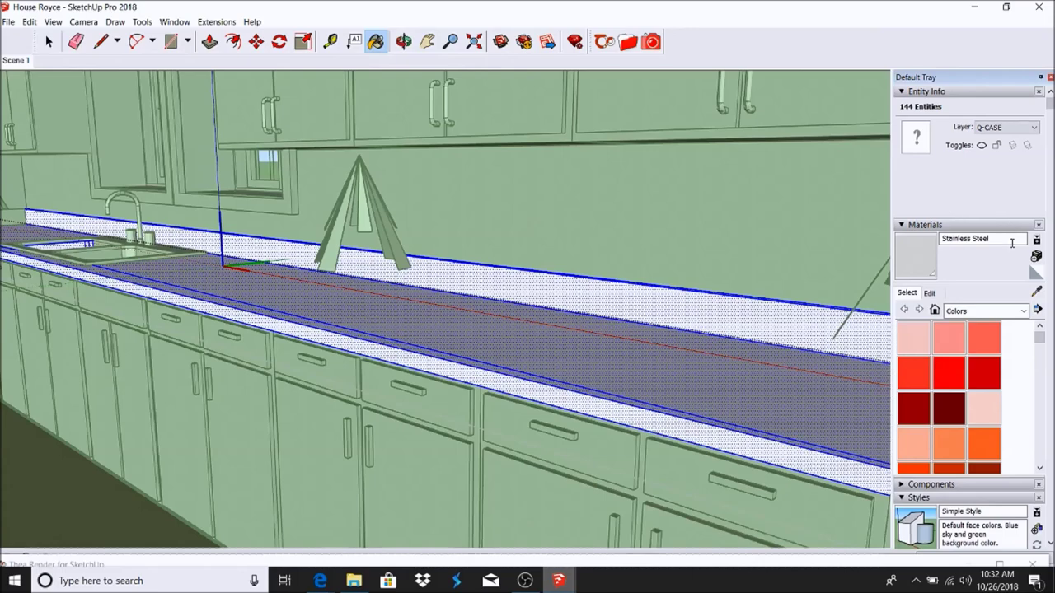
{"action": "scroll", "coordinate": [722, 247], "scroll_direction": "down", "scroll_amount": 3}
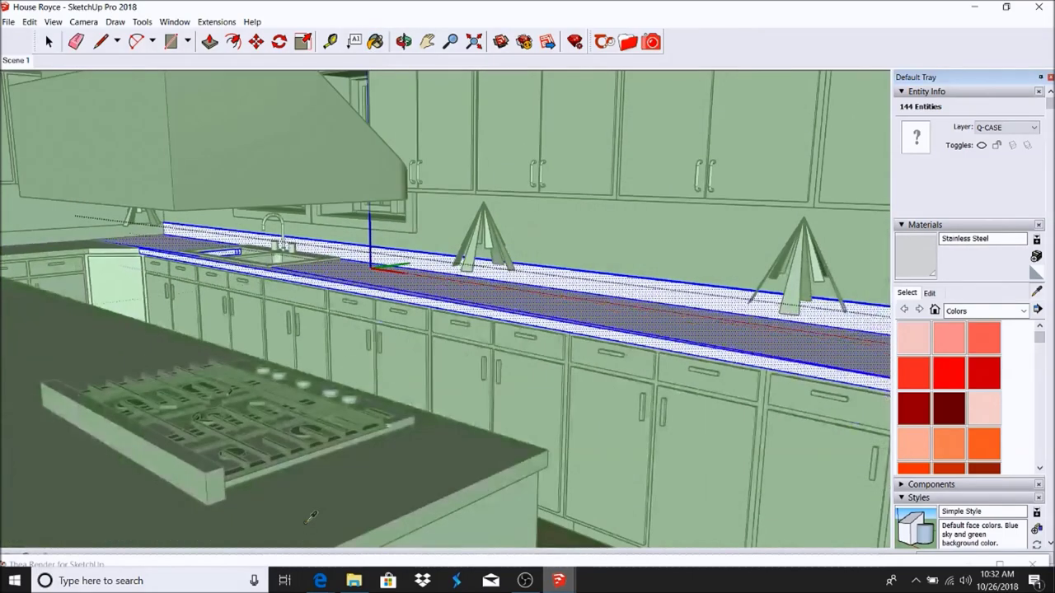
{"action": "key", "text": "b"}
{"action": "left_click", "coordinate": [312, 516], "text": "alt"}
{"action": "left_click", "coordinate": [654, 306]}
Select everything in the open group and sample the oven's Stainless Steel material.
{"action": "middle_click_drag", "start_coordinate": [655, 372], "coordinate": [152, 161]}
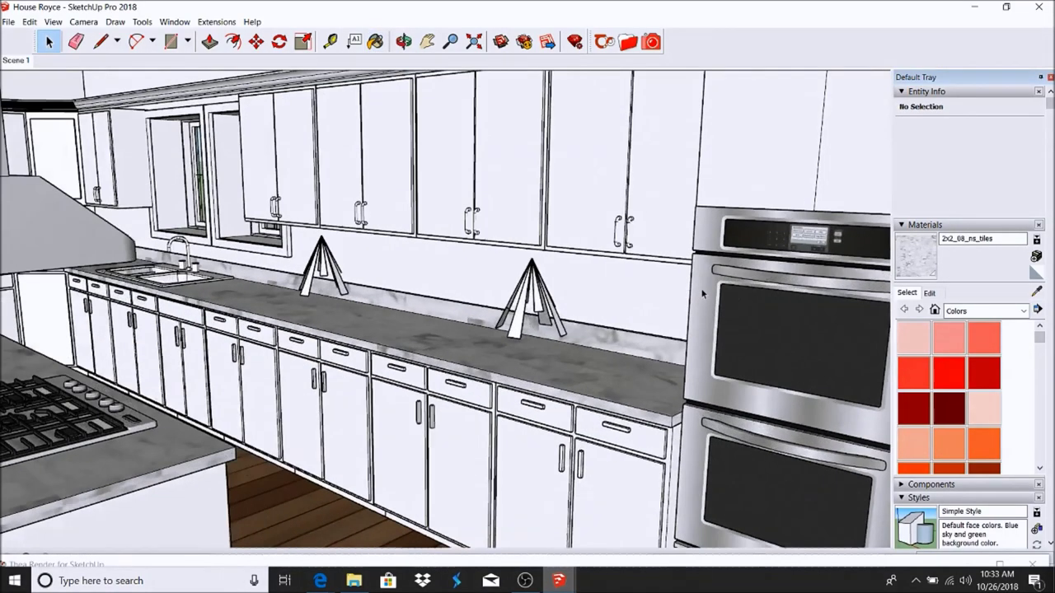
{"action": "key", "text": "ctrl+a"}
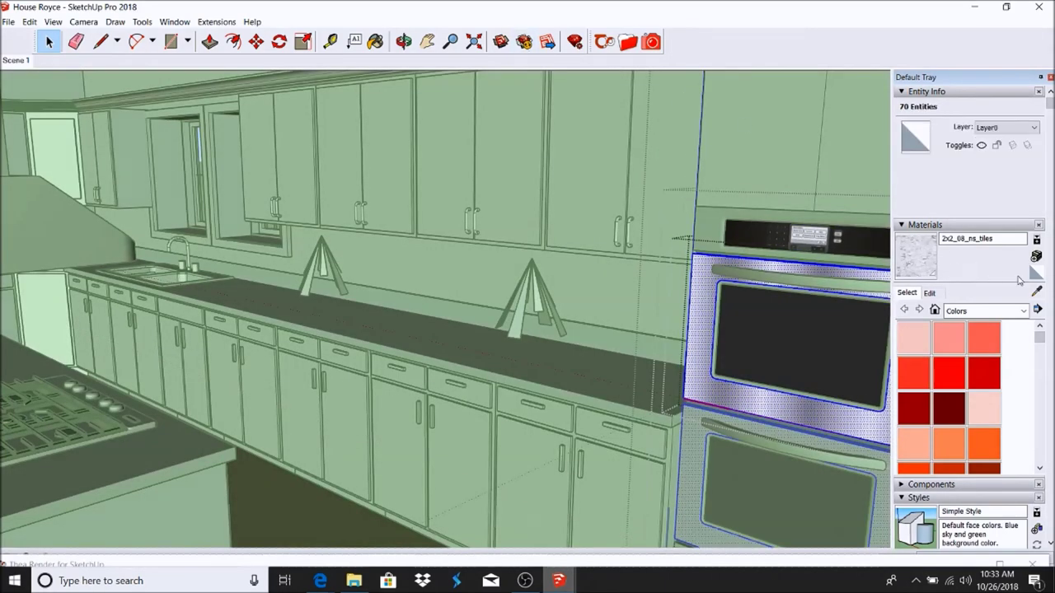
{"action": "mouse_move", "coordinate": [137, 379]}
{"action": "middle_mouse_down"}
{"action": "mouse_move", "coordinate": [443, 319]}
{"action": "mouse_move", "coordinate": [142, 370]}
{"action": "middle_mouse_up"}
{"action": "key", "text": "b"}
{"action": "left_click", "coordinate": [154, 405], "text": "alt"}
{"action": "scroll", "coordinate": [690, 332], "scroll_direction": "up", "scroll_amount": 5}
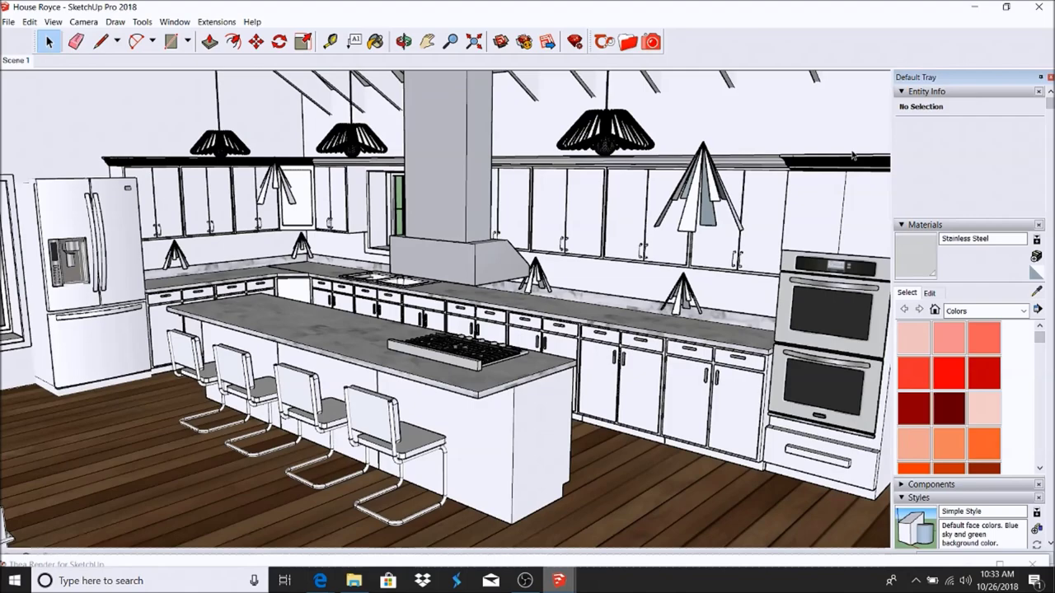
Select the crown molding above the ovens and match a colour to the brown wood floor.
{"action": "scroll", "coordinate": [853, 155], "scroll_direction": "up", "scroll_amount": 8}
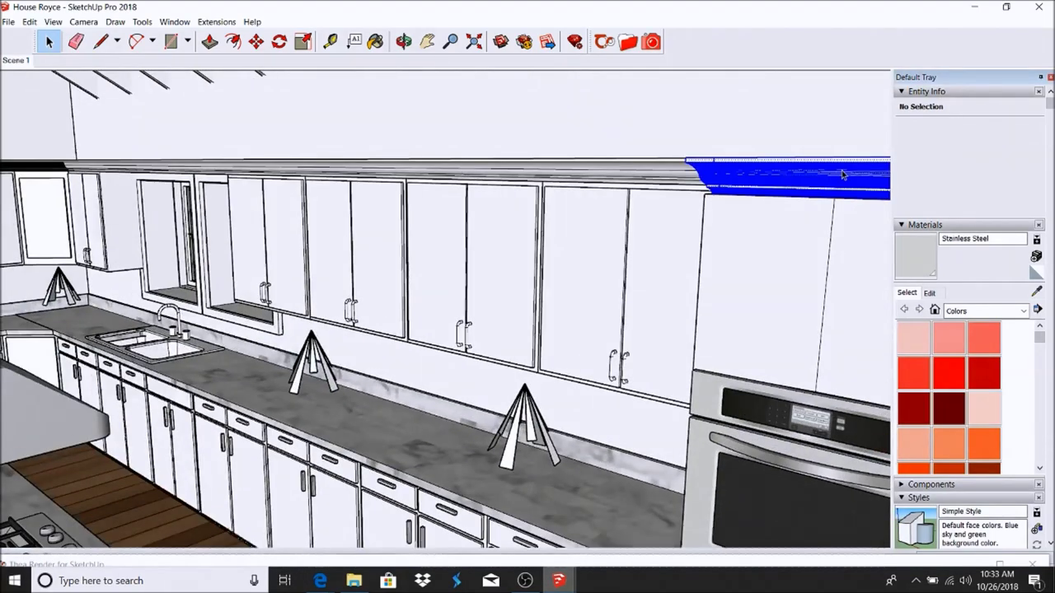
{"action": "triple_click", "coordinate": [802, 170]}
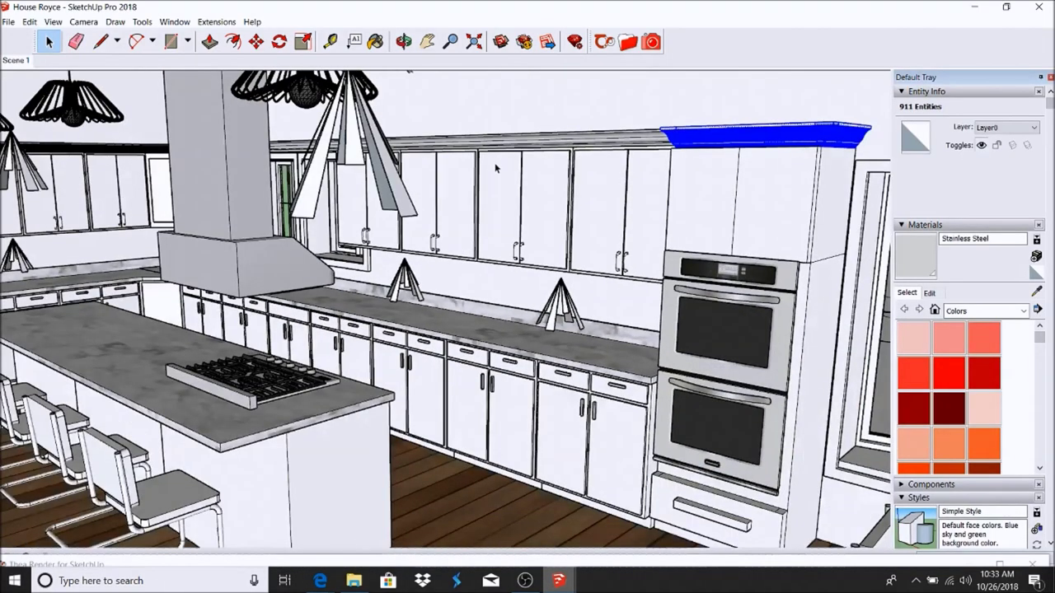
{"action": "scroll", "coordinate": [494, 166], "scroll_direction": "down", "scroll_amount": 5}
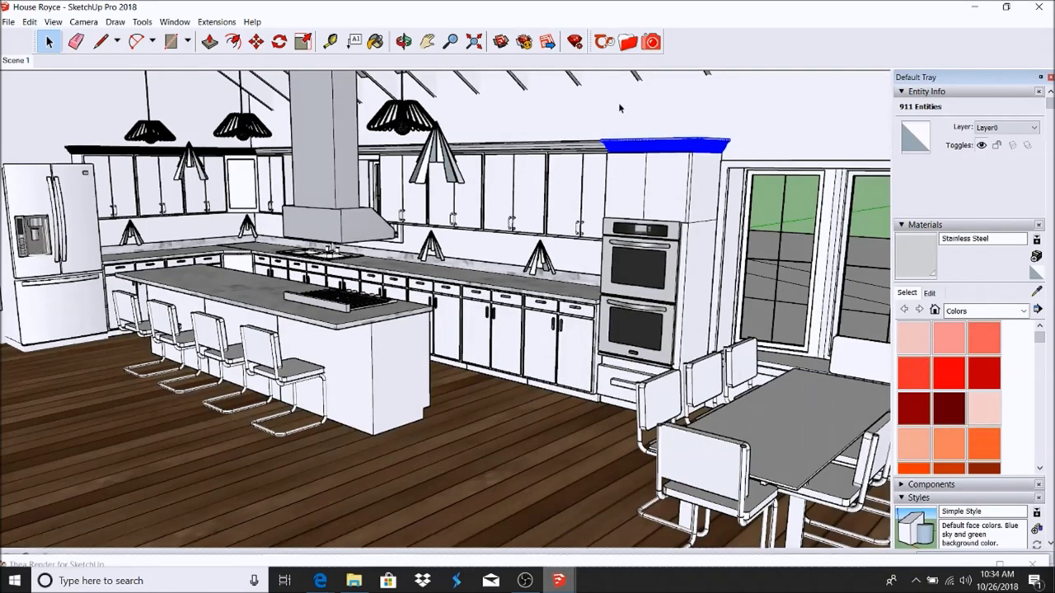
{"action": "scroll", "coordinate": [663, 147], "scroll_direction": "up", "scroll_amount": 3}
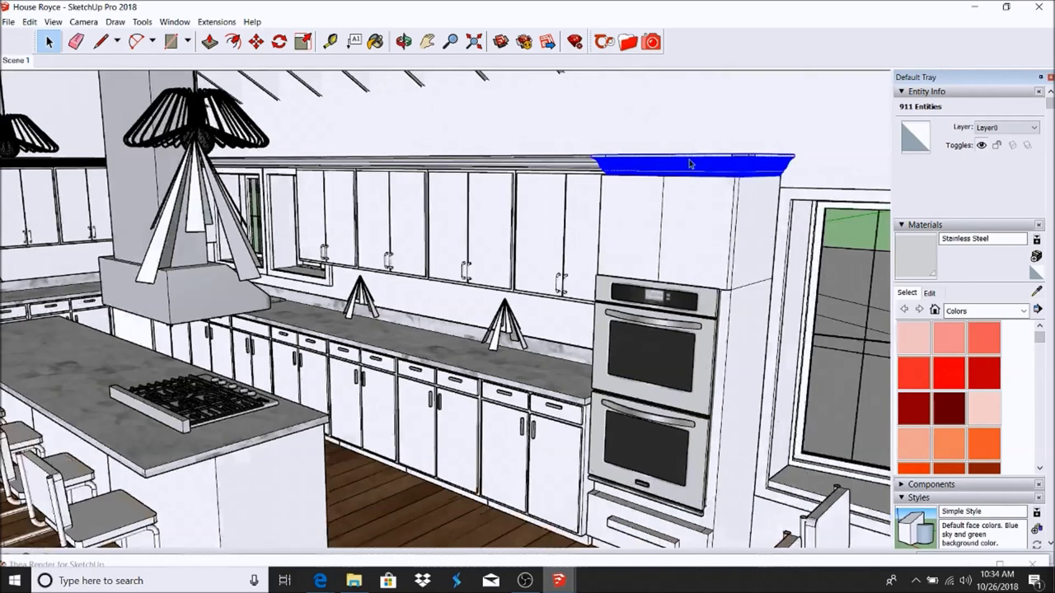
{"action": "left_click", "coordinate": [988, 412]}
{"action": "scroll", "coordinate": [686, 152], "scroll_direction": "down", "scroll_amount": 3}
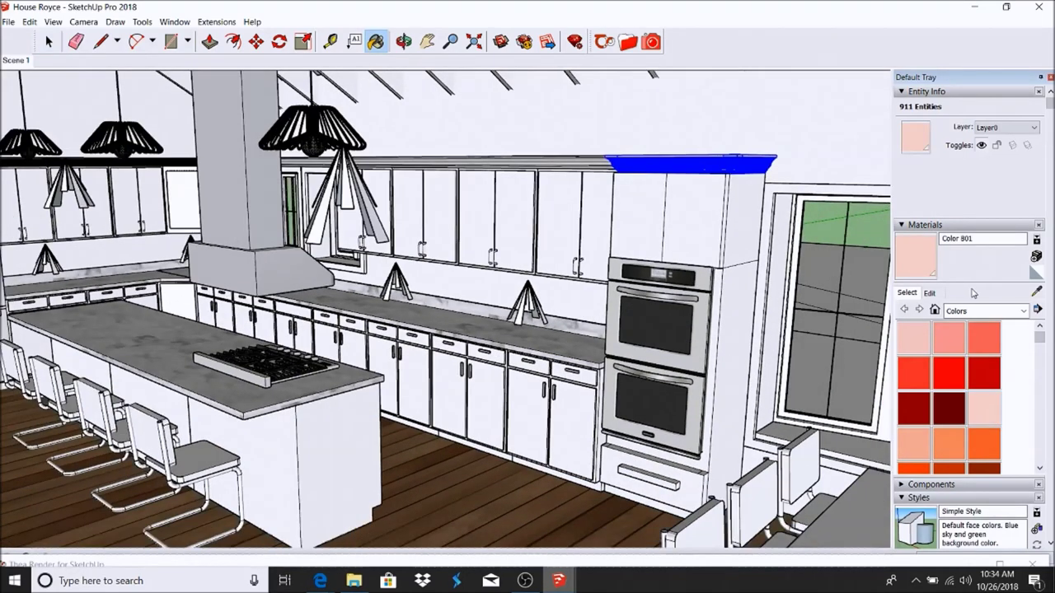
{"action": "left_click", "coordinate": [930, 294]}
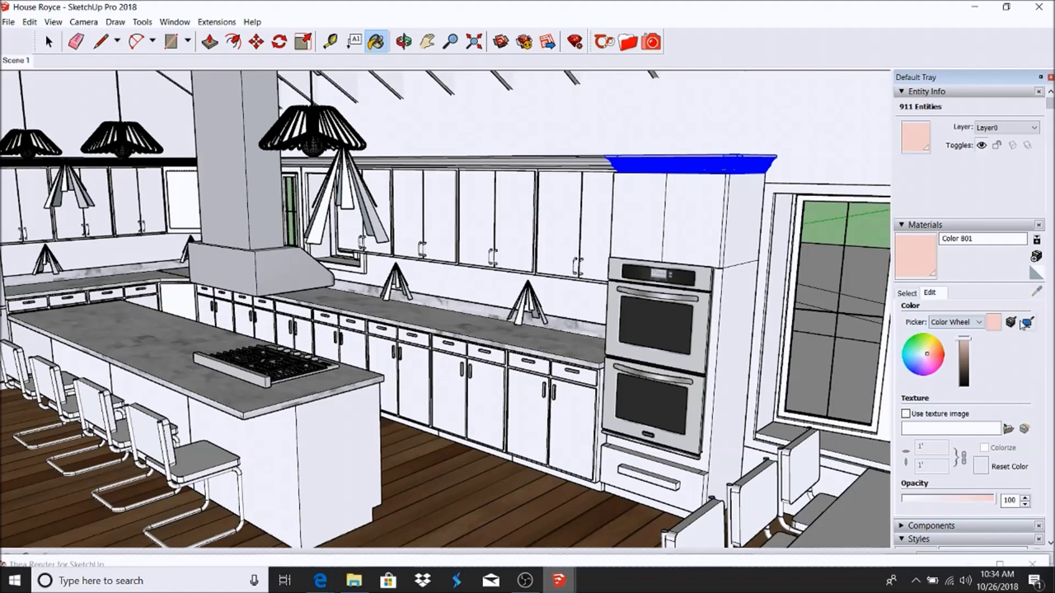
{"action": "left_click", "coordinate": [1011, 323]}
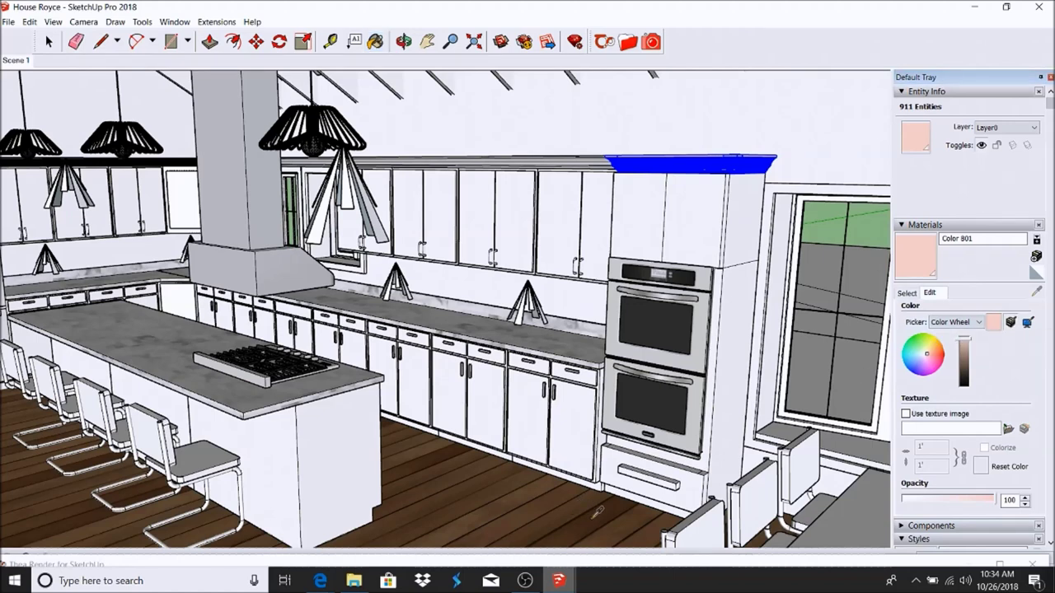
{"action": "left_click", "coordinate": [597, 512]}
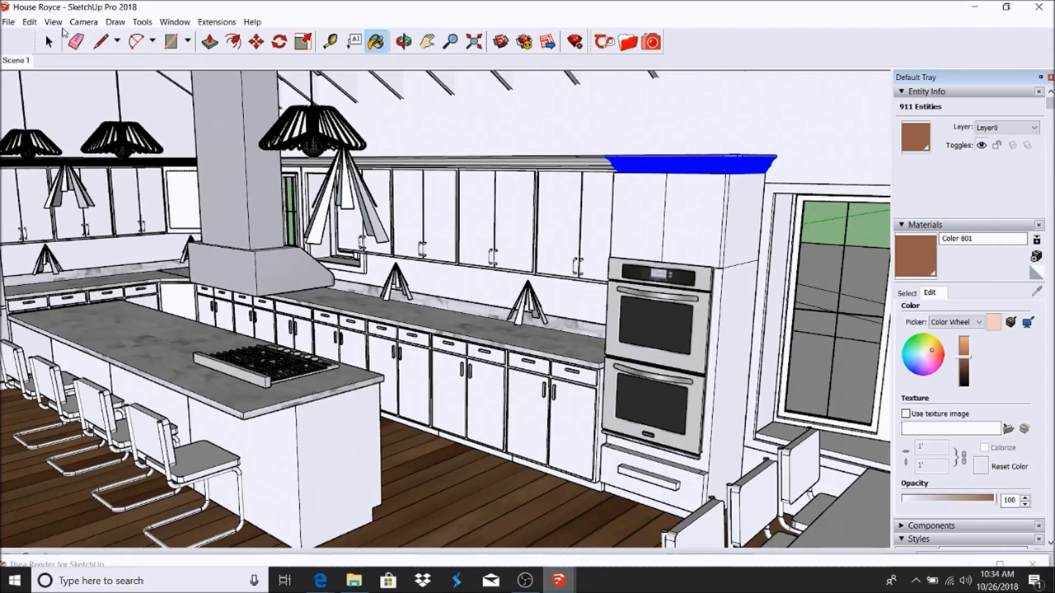
{"action": "left_click", "coordinate": [54, 47]}
Paint the right crown molding group brown.
{"action": "scroll", "coordinate": [585, 153], "scroll_direction": "up", "scroll_amount": 3}
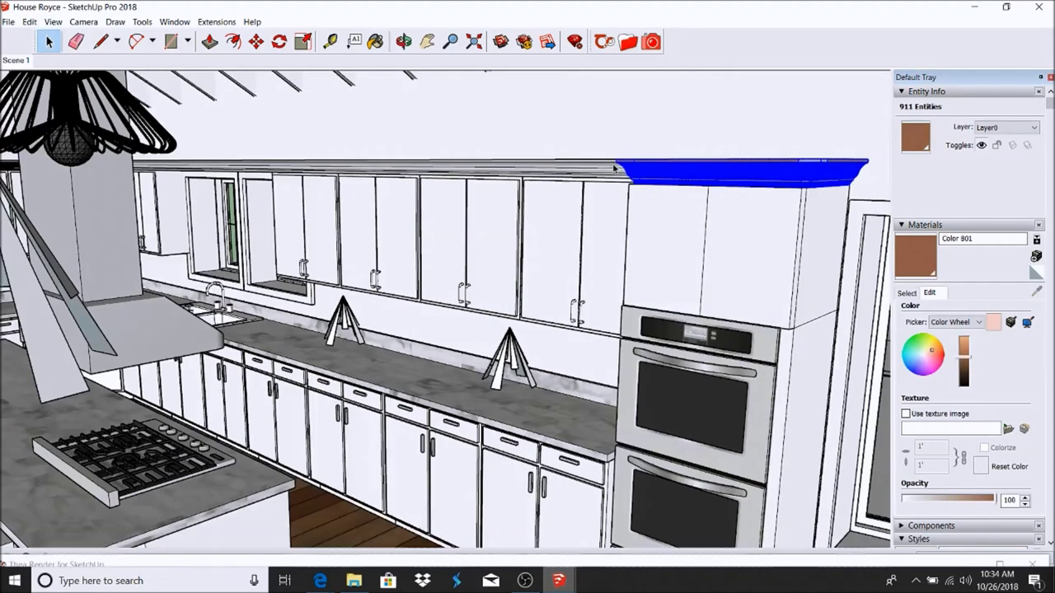
{"action": "double_click", "coordinate": [610, 169]}
{"action": "left_click", "coordinate": [614, 169]}
{"action": "scroll", "coordinate": [773, 164], "scroll_direction": "up", "scroll_amount": 3}
{"action": "scroll", "coordinate": [772, 165], "scroll_direction": "up", "scroll_amount": 2}
{"action": "triple_click", "coordinate": [830, 179]}
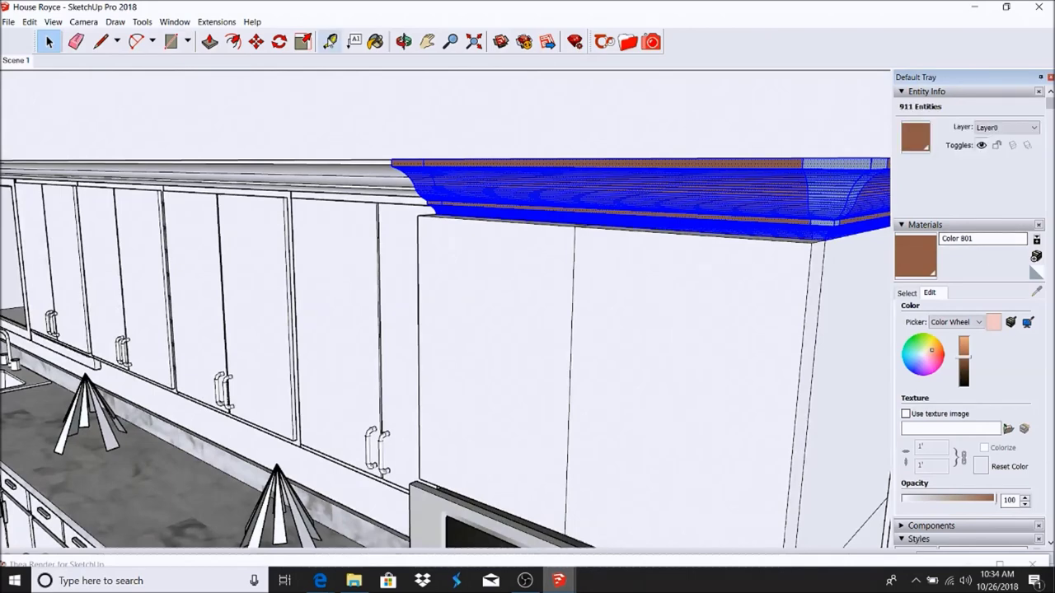
{"action": "left_click", "coordinate": [383, 43]}
{"action": "left_click", "coordinate": [842, 160]}
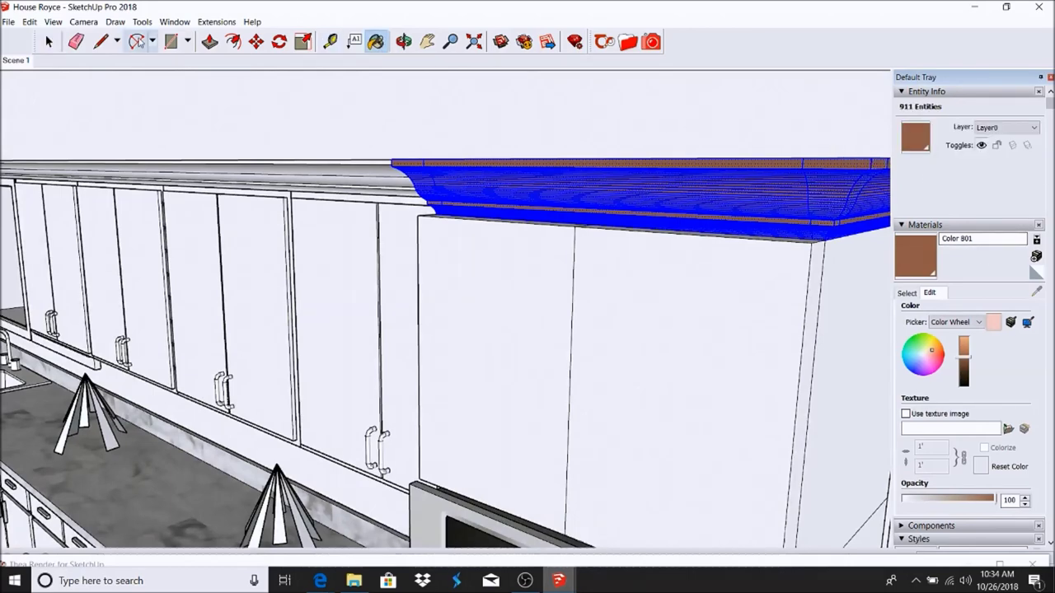
{"action": "left_click", "coordinate": [49, 42]}
Paint the left crown molding and ceiling beams brown, then close the group.
{"action": "double_click", "coordinate": [288, 170]}
{"action": "triple_click", "coordinate": [287, 171]}
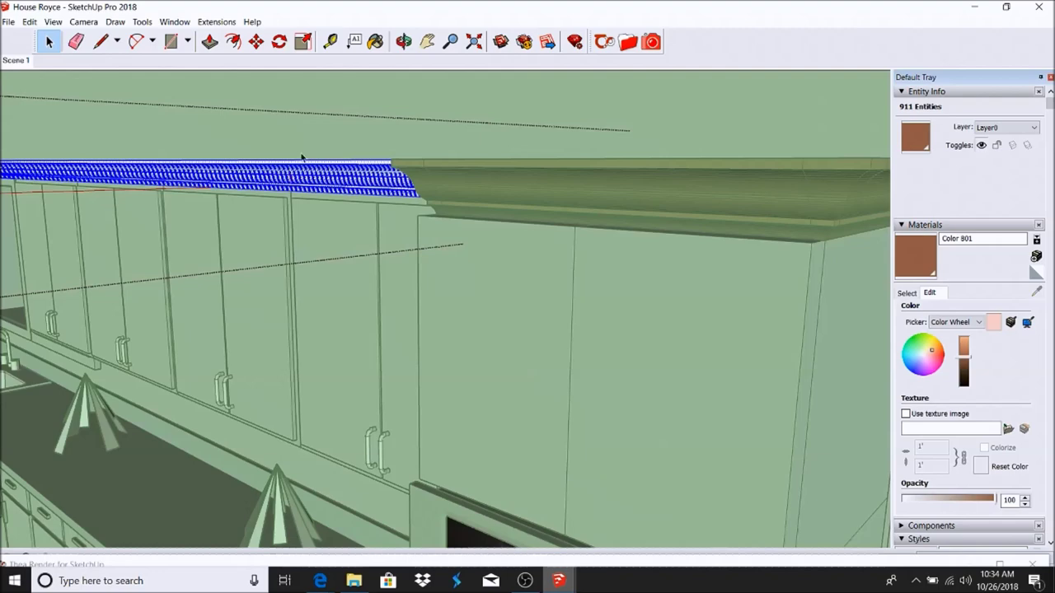
{"action": "left_click", "coordinate": [375, 42]}
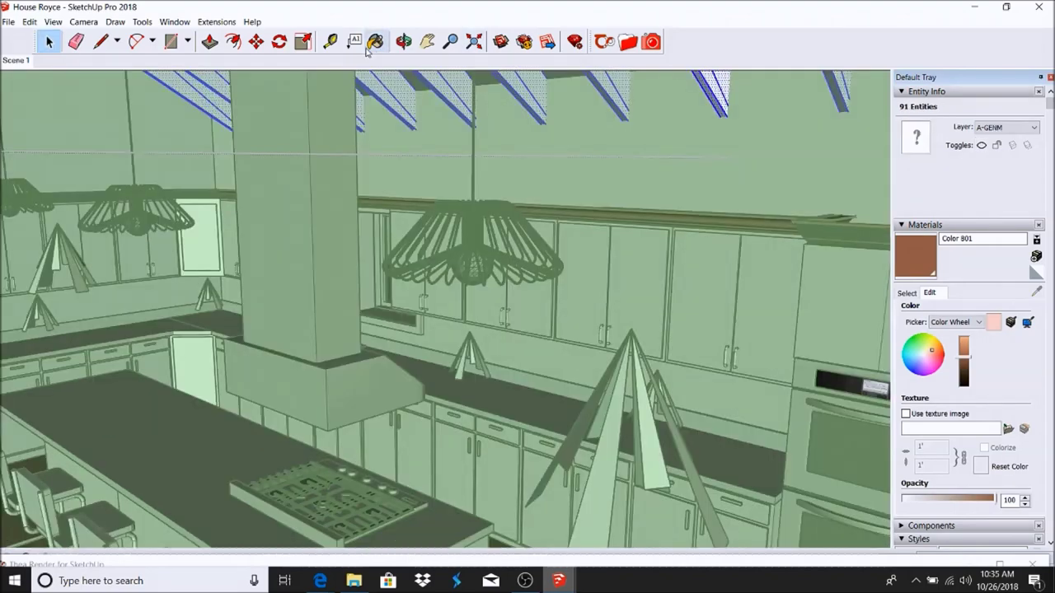
{"action": "left_click", "coordinate": [370, 45]}
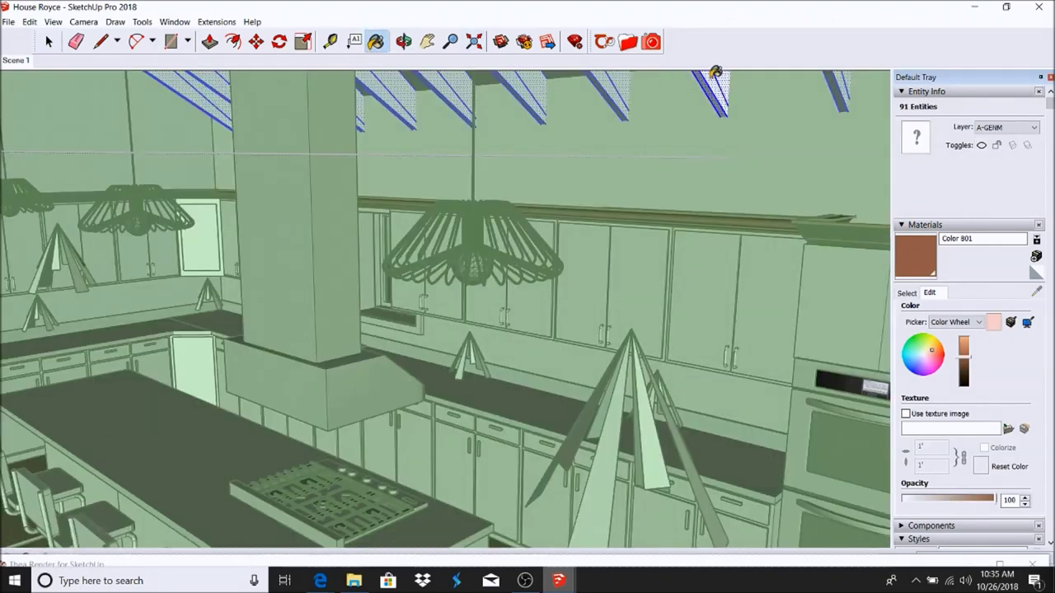
{"action": "left_click", "coordinate": [712, 74]}
{"action": "left_click", "coordinate": [48, 42]}
{"action": "left_click", "coordinate": [20, 62]}
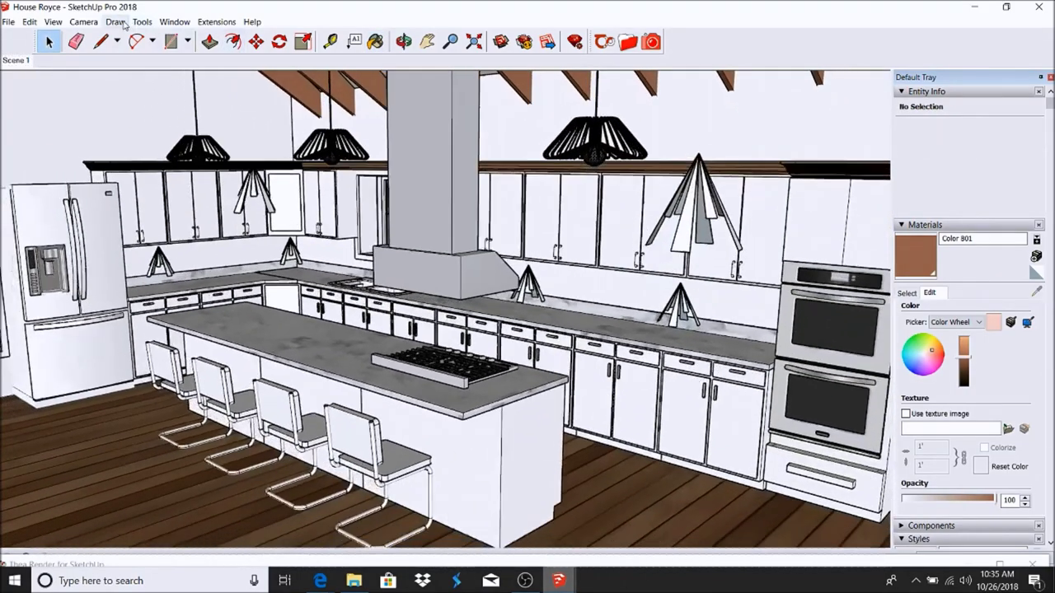
Use Look Around to view the rafters, then return to Scene 1.
{"action": "left_click", "coordinate": [90, 22]}
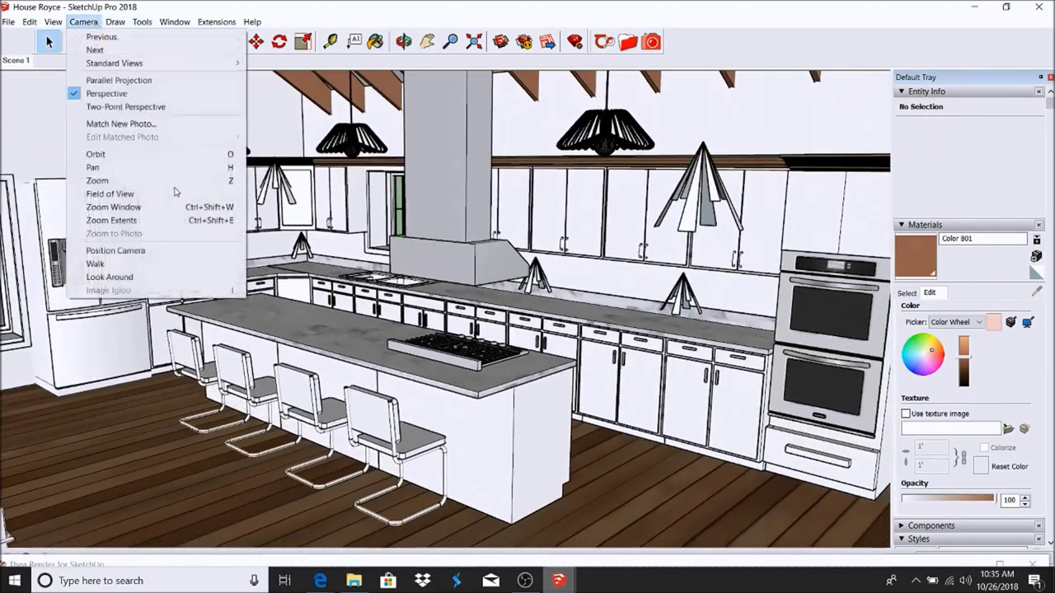
{"action": "left_click", "coordinate": [141, 278]}
{"action": "left_click_drag", "start_coordinate": [563, 190], "coordinate": [627, 129]}
{"action": "left_click", "coordinate": [16, 61]}
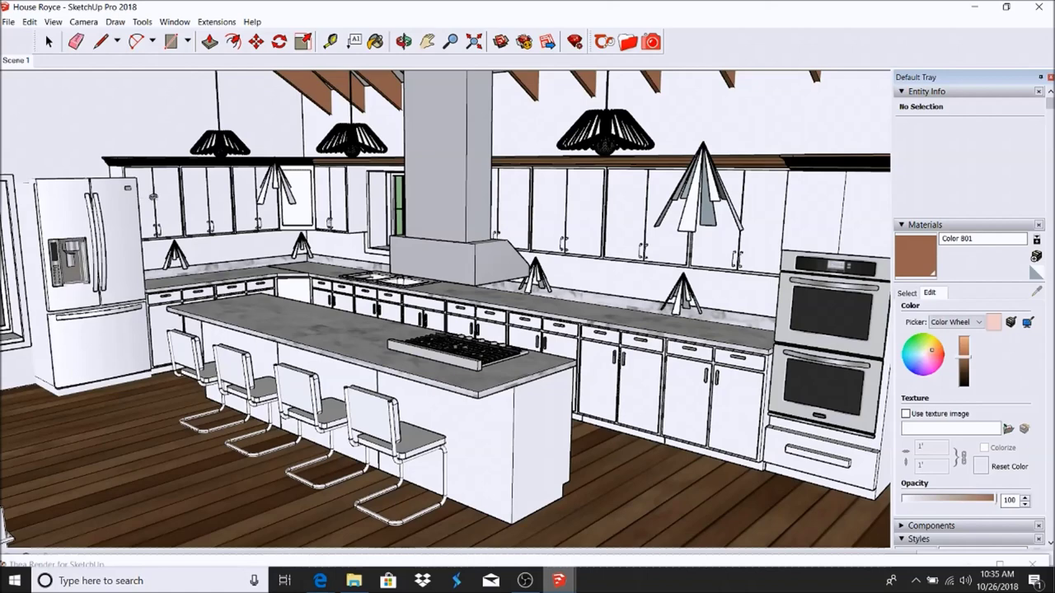
{"action": "left_click", "coordinate": [48, 41]}
Select everything inside the refrigerator and sample the cooktop's Stainless Steel material.
{"action": "double_click", "coordinate": [60, 204]}
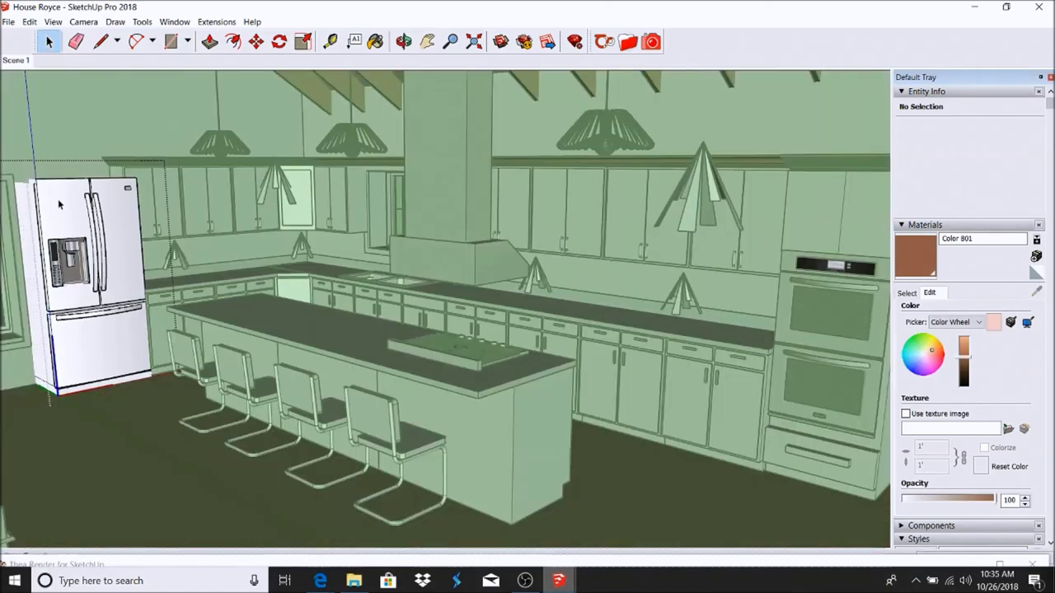
{"action": "key", "text": "ctrl+a"}
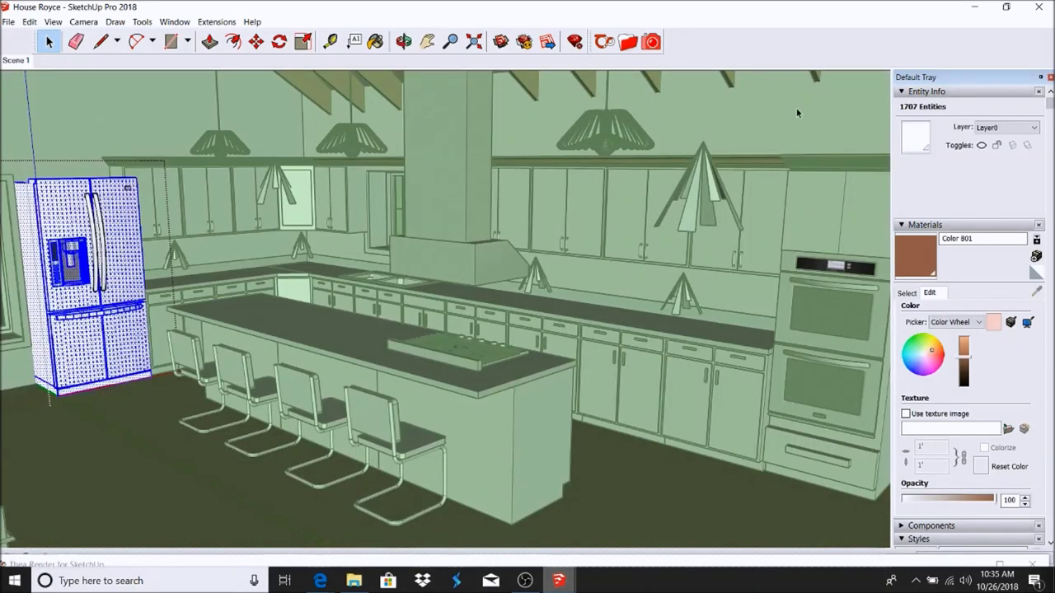
{"action": "left_click", "coordinate": [906, 293]}
{"action": "left_click", "coordinate": [1034, 293]}
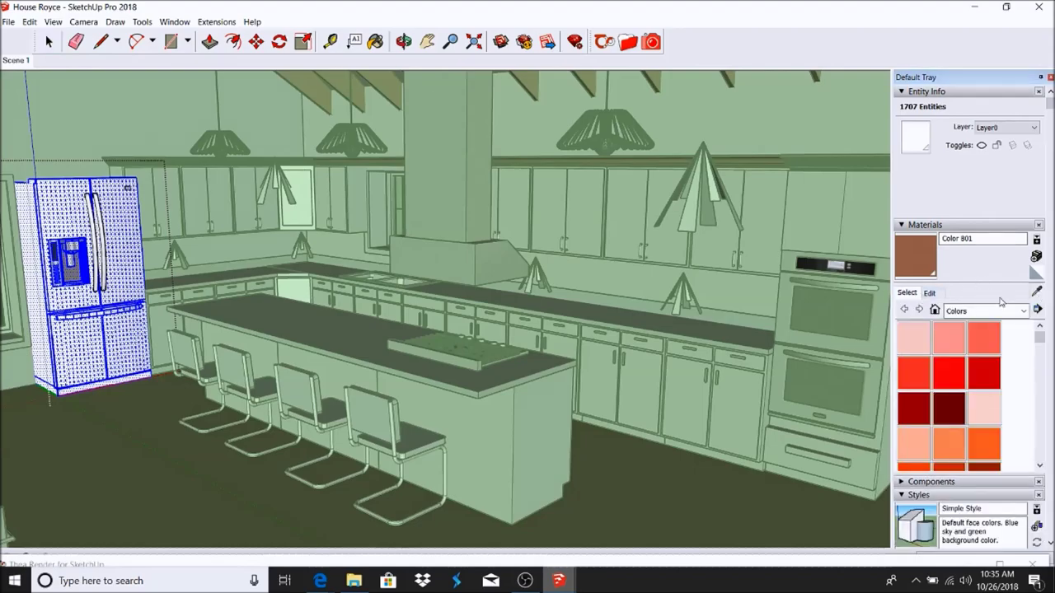
{"action": "left_click", "coordinate": [452, 356]}
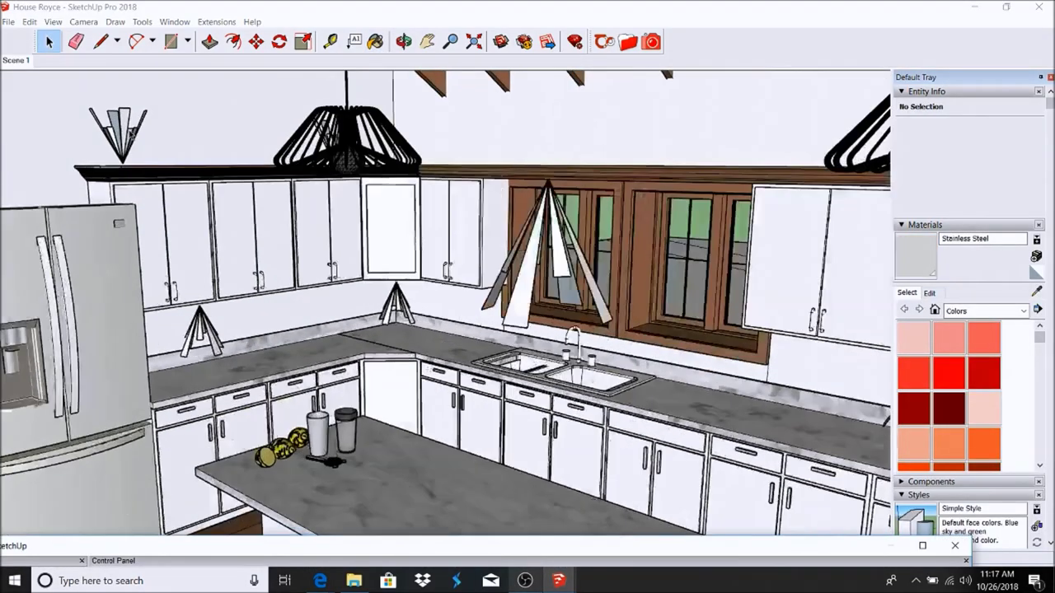
Paint the entire crown molding run with sampled brown Color 801.
{"action": "scroll", "coordinate": [116, 257], "scroll_direction": "up", "scroll_amount": 5}
{"action": "left_click", "coordinate": [119, 145]}
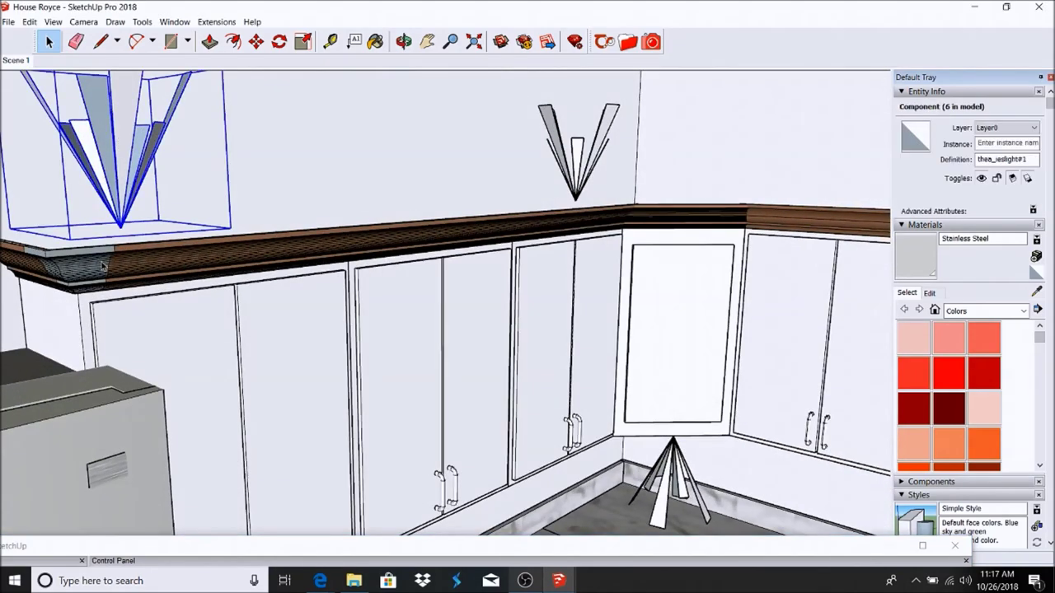
{"action": "scroll", "coordinate": [102, 264], "scroll_direction": "up", "scroll_amount": 3}
{"action": "triple_click", "coordinate": [94, 257]}
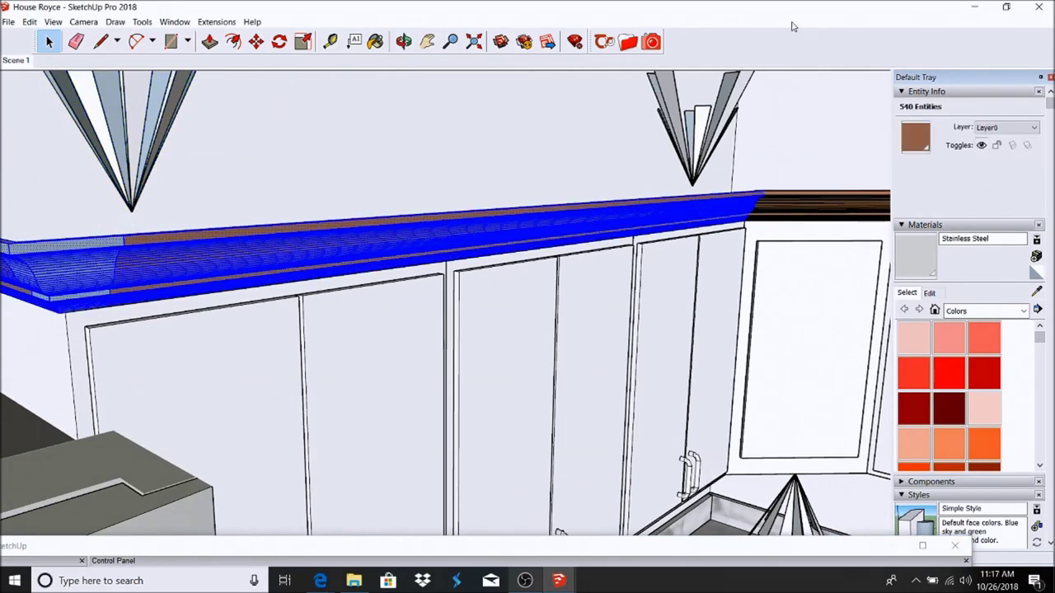
{"action": "left_click", "coordinate": [373, 42]}
{"action": "left_click", "coordinate": [1035, 292]}
{"action": "left_click", "coordinate": [588, 217]}
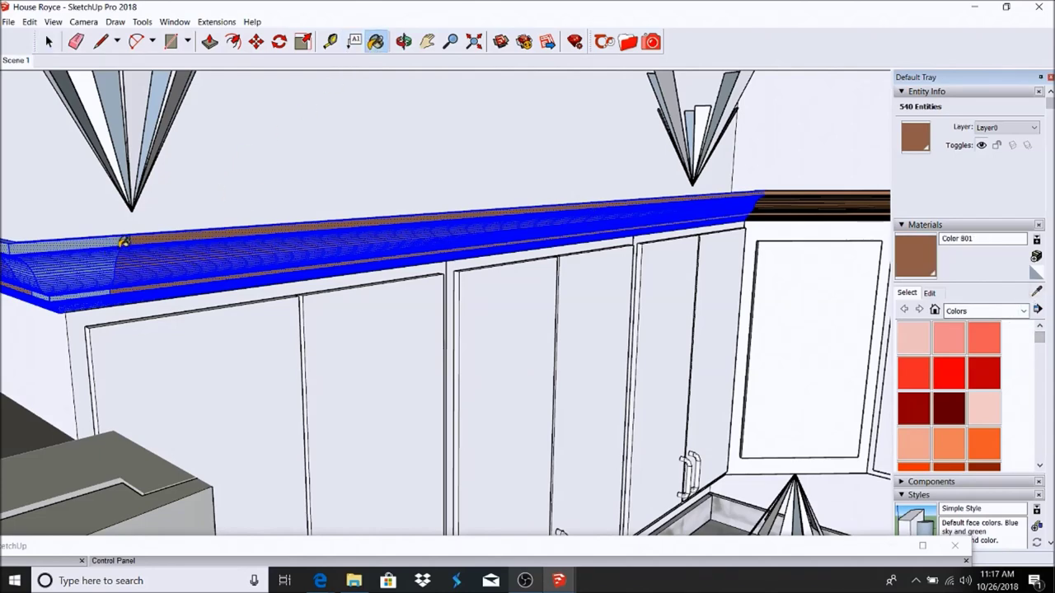
{"action": "left_click", "coordinate": [79, 234]}
{"action": "left_click", "coordinate": [49, 41]}
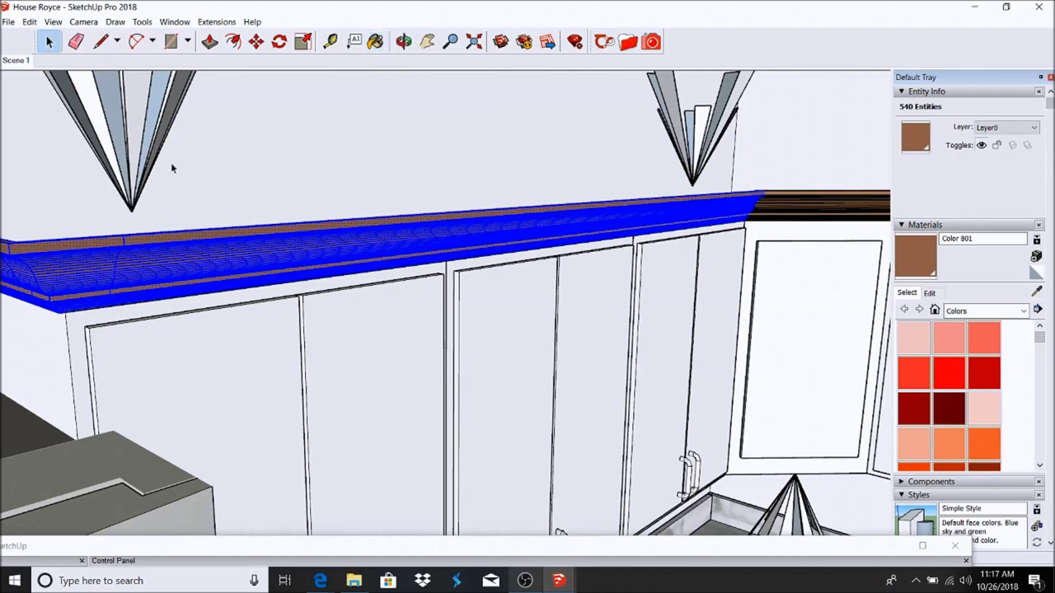
Select the light fixture above the cabinets and open the Thea Browser.
{"action": "middle_click_drag", "start_coordinate": [355, 286], "coordinate": [583, 239]}
{"action": "left_click", "coordinate": [603, 179]}
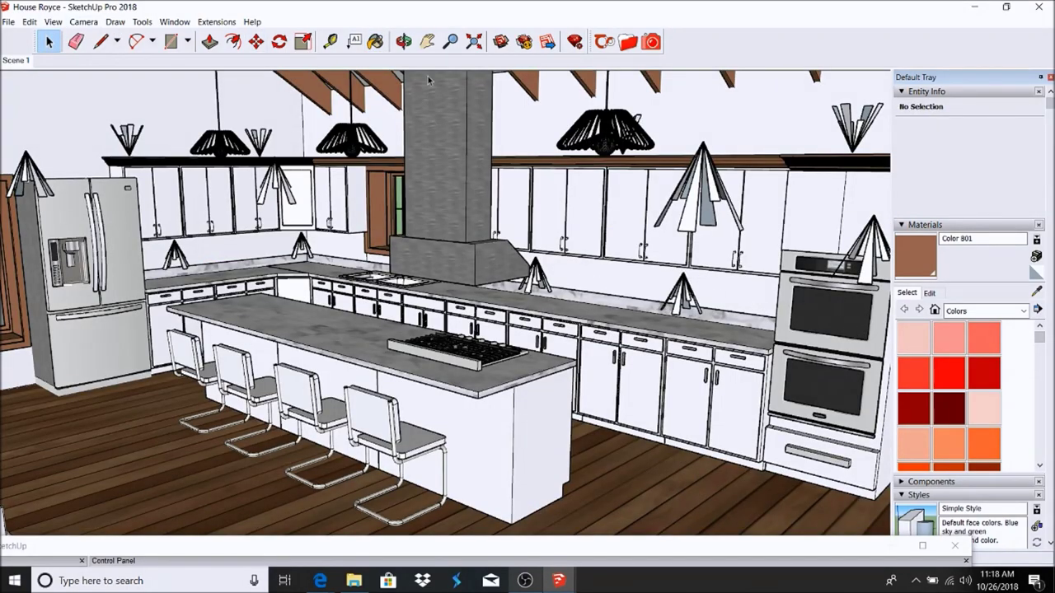
{"action": "left_click", "coordinate": [604, 42]}
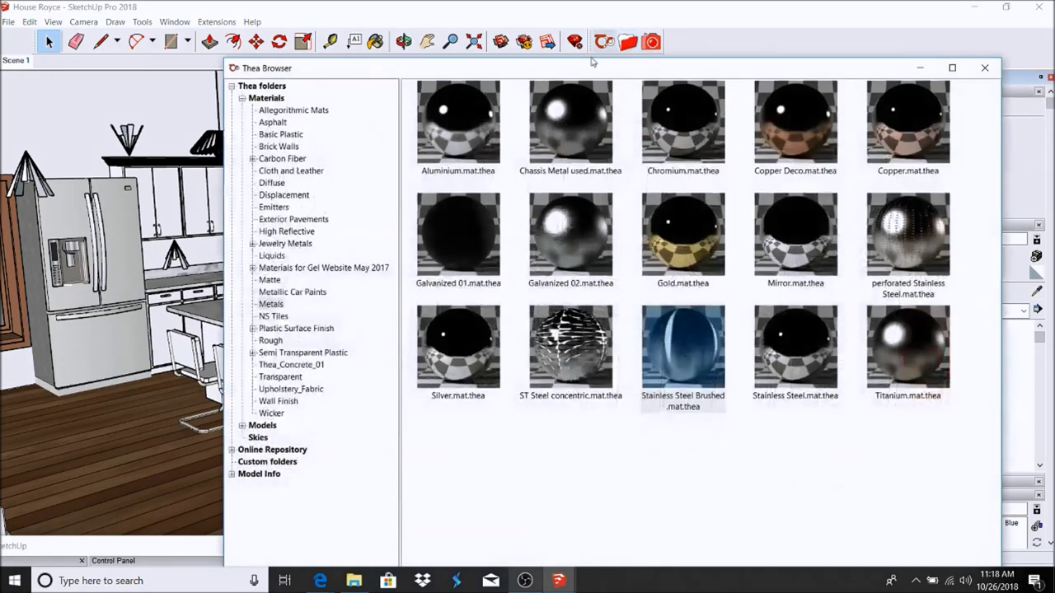
List the first ten Ceramic materials from the Thea Online Repository.
{"action": "left_click", "coordinate": [242, 98]}
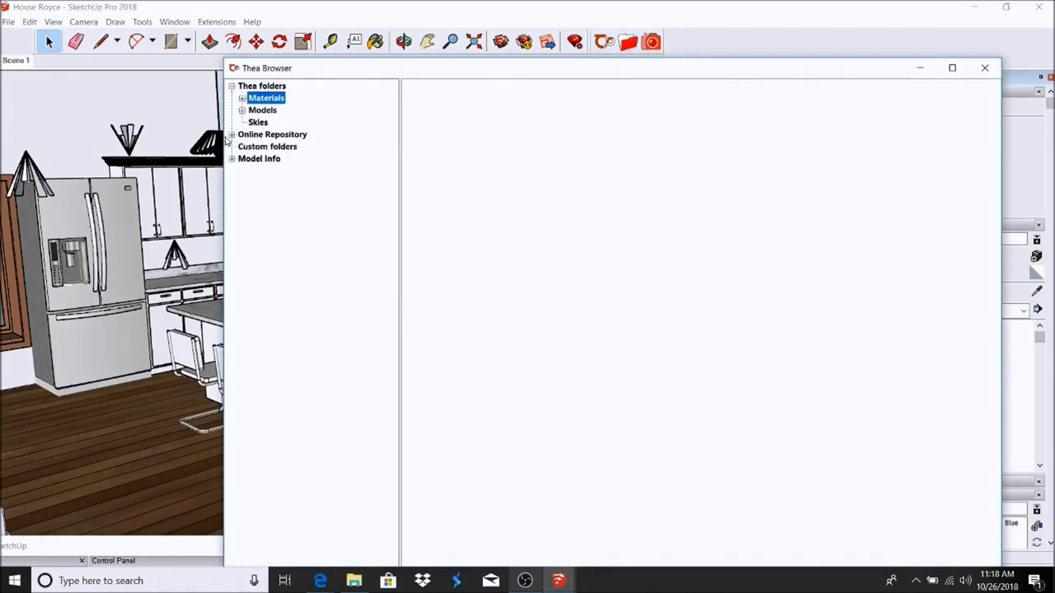
{"action": "left_click", "coordinate": [231, 135]}
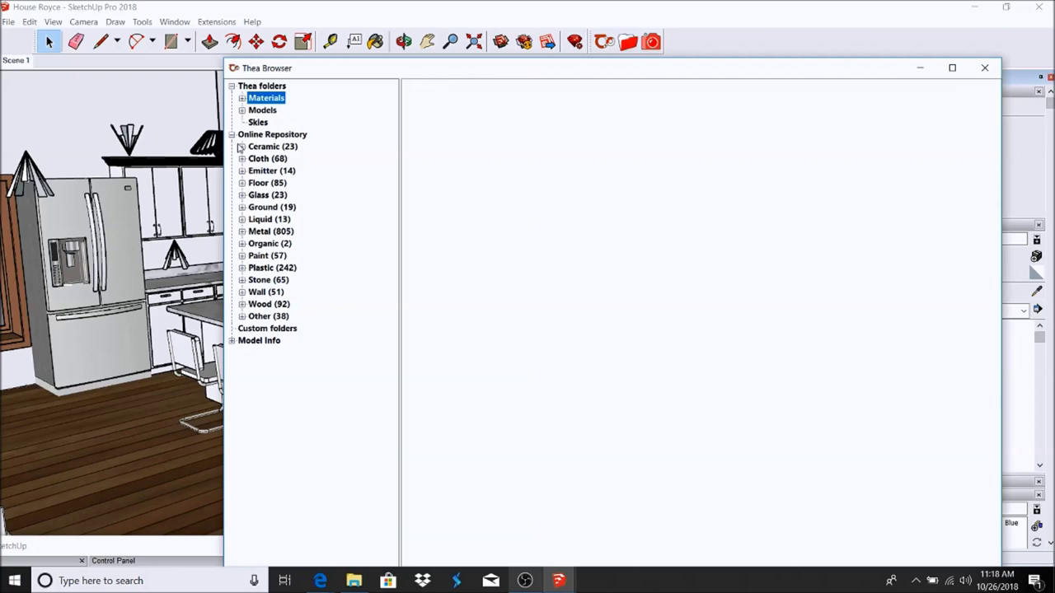
{"action": "left_click", "coordinate": [244, 147]}
{"action": "left_click", "coordinate": [271, 159]}
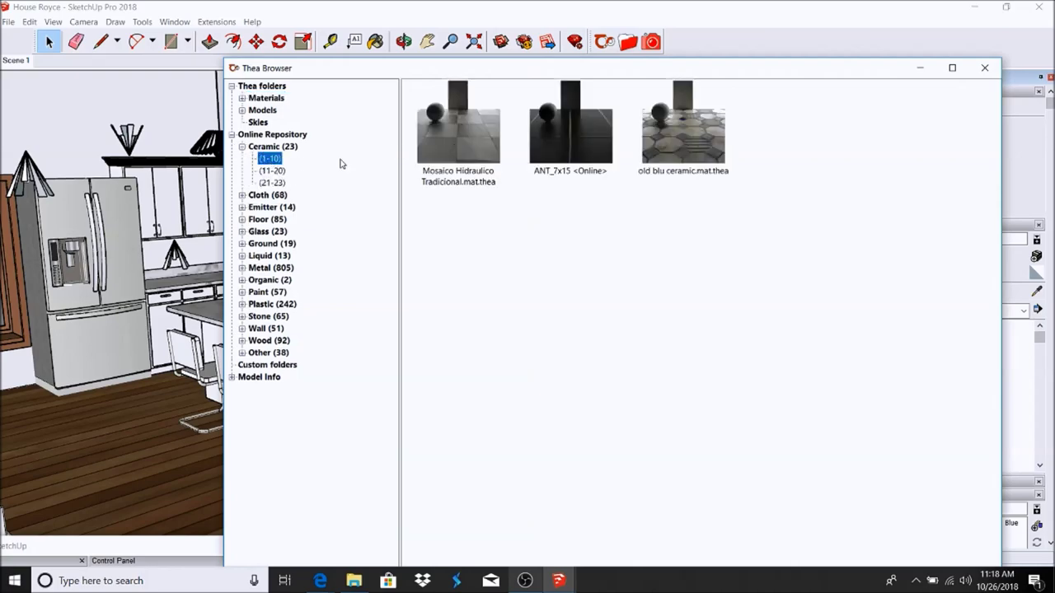
Dock the Thea Browser on the right half beside the kitchen model.
{"action": "left_click_drag", "start_coordinate": [838, 71], "coordinate": [1054, 367]}
{"action": "mouse_move", "coordinate": [774, 9]}
{"action": "left_mouse_down"}
{"action": "mouse_move", "coordinate": [720, 4]}
{"action": "mouse_move", "coordinate": [752, 133]}
{"action": "mouse_move", "coordinate": [744, 158]}
{"action": "left_mouse_up"}
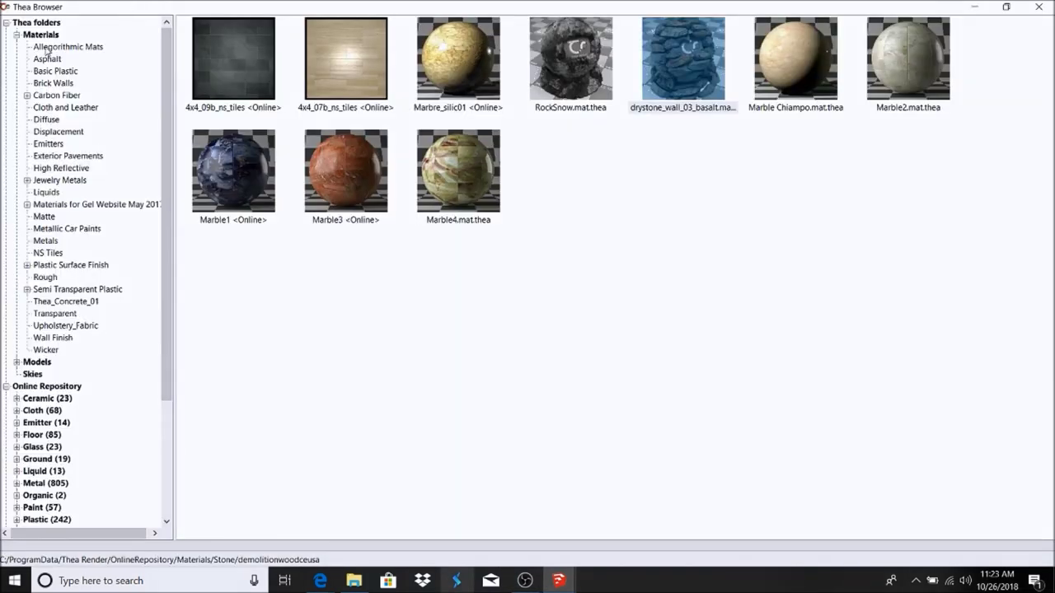
{"action": "left_click", "coordinate": [46, 47]}
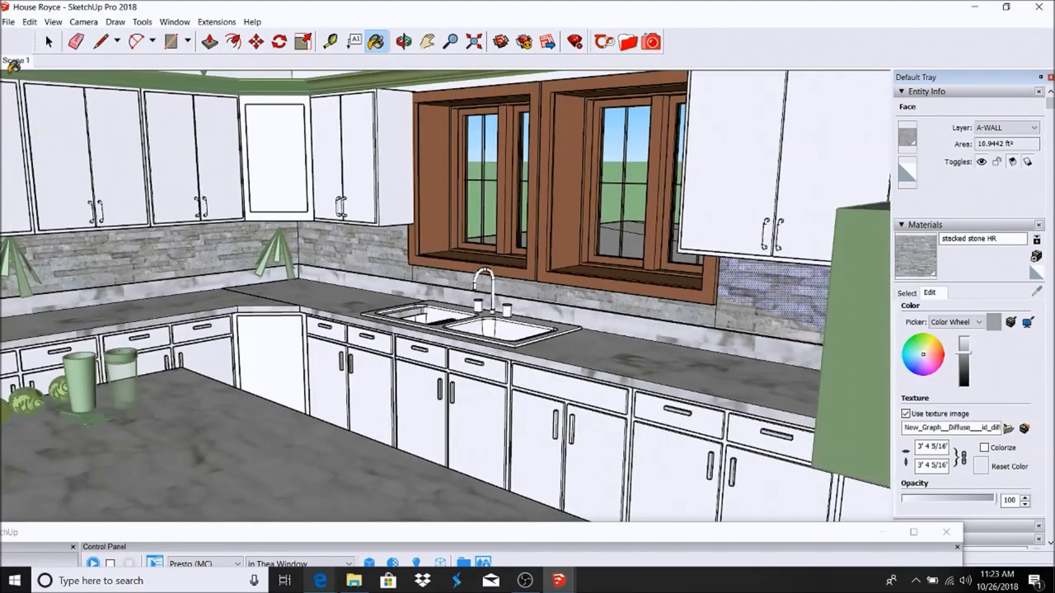
Return to Scene 1 and open the upper cabinet group for editing.
{"action": "left_click", "coordinate": [17, 61]}
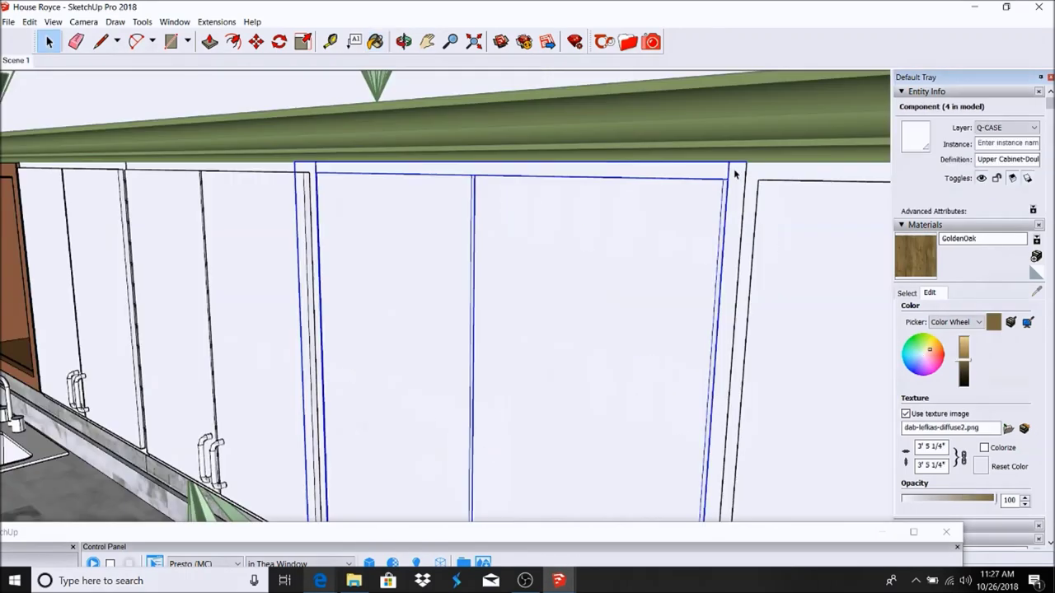
{"action": "double_click", "coordinate": [735, 173]}
Paint the upper cabinet face frame with sampled brown Color 801.
{"action": "triple_click", "coordinate": [735, 173]}
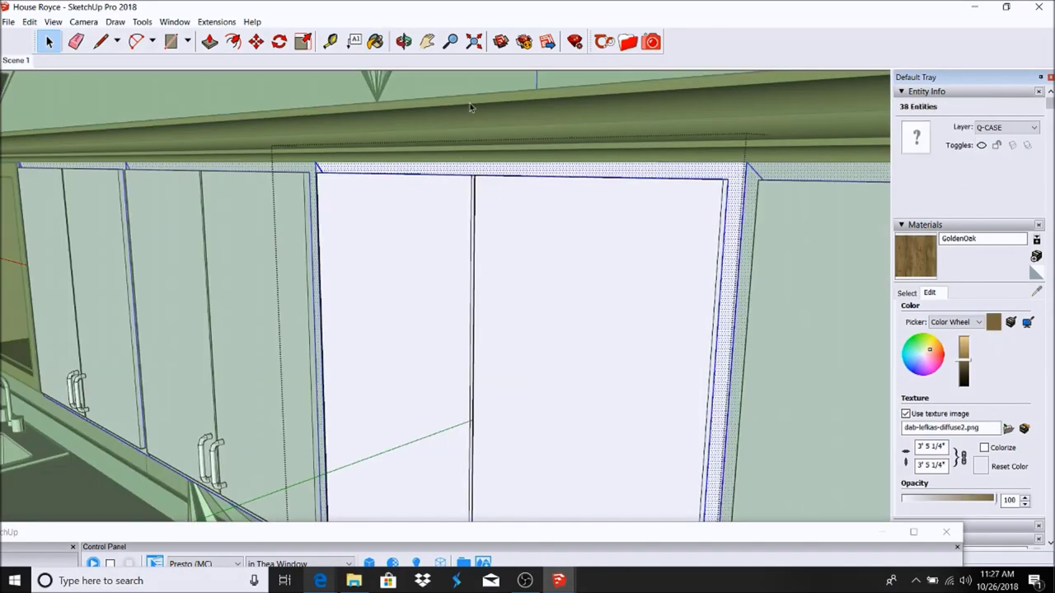
{"action": "scroll", "coordinate": [535, 149], "scroll_direction": "down", "scroll_amount": 2}
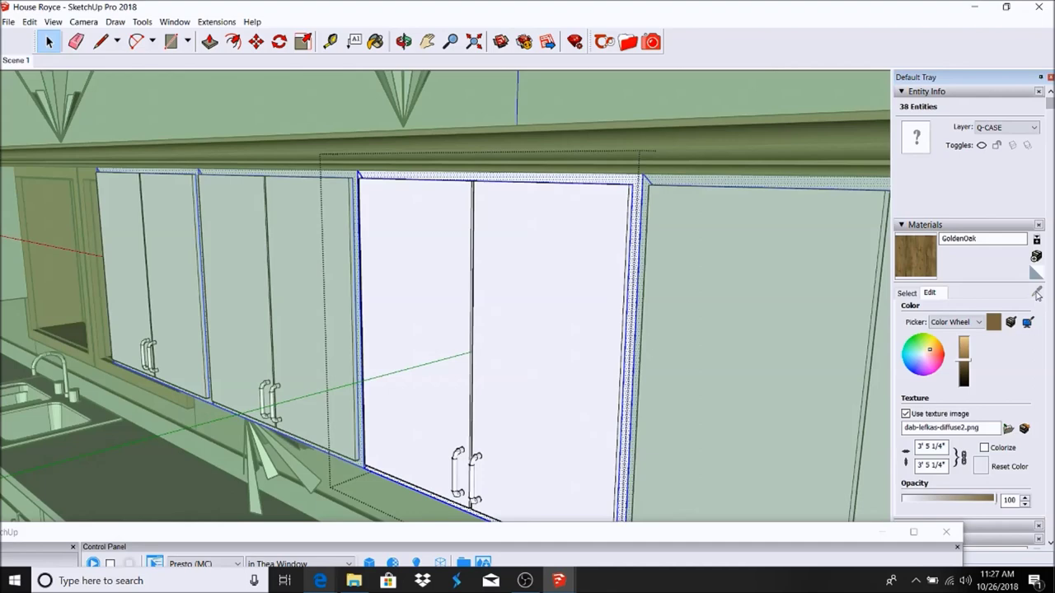
{"action": "left_click", "coordinate": [912, 294]}
{"action": "left_click", "coordinate": [1036, 291]}
{"action": "left_click", "coordinate": [803, 130]}
{"action": "left_click", "coordinate": [636, 174]}
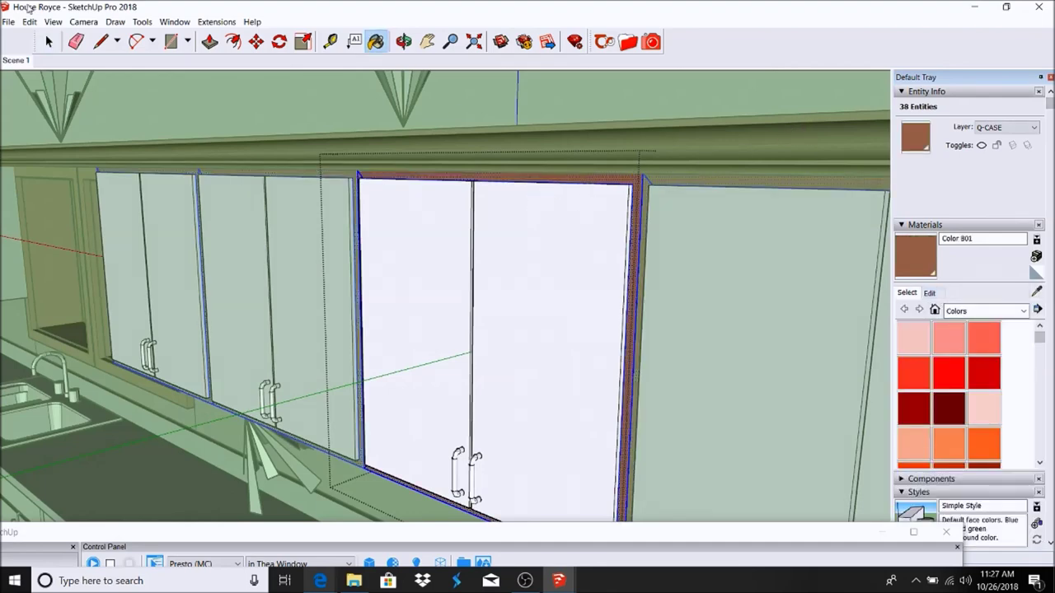
{"action": "left_click", "coordinate": [46, 43]}
Paint the lower cabinet face frame brown, then return to Scene 1.
{"action": "scroll", "coordinate": [516, 340], "scroll_direction": "down", "scroll_amount": 5}
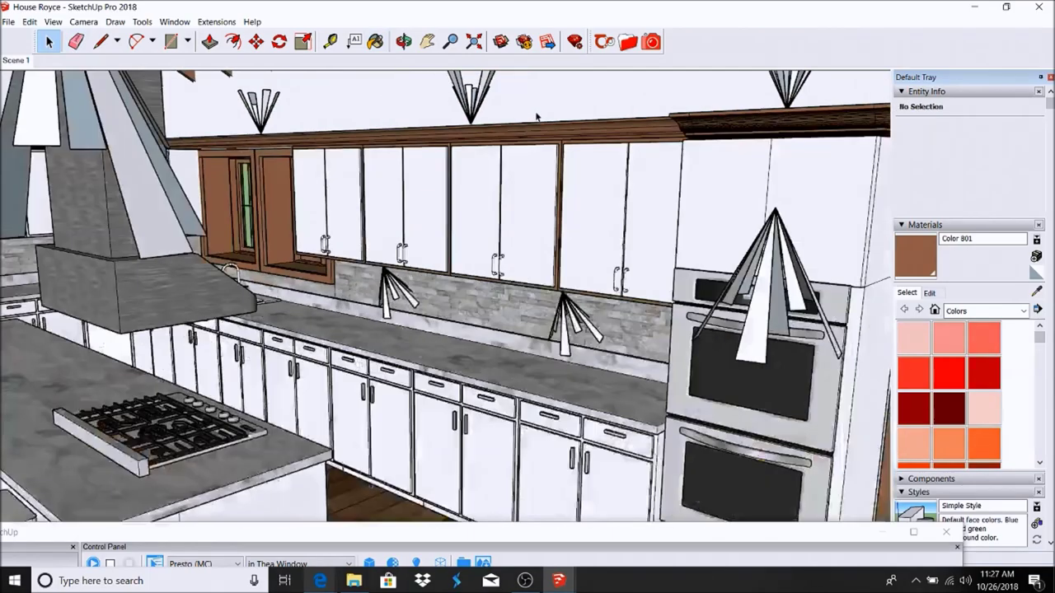
{"action": "scroll", "coordinate": [516, 340], "scroll_direction": "up", "scroll_amount": 2}
{"action": "scroll", "coordinate": [516, 340], "scroll_direction": "up", "scroll_amount": 6}
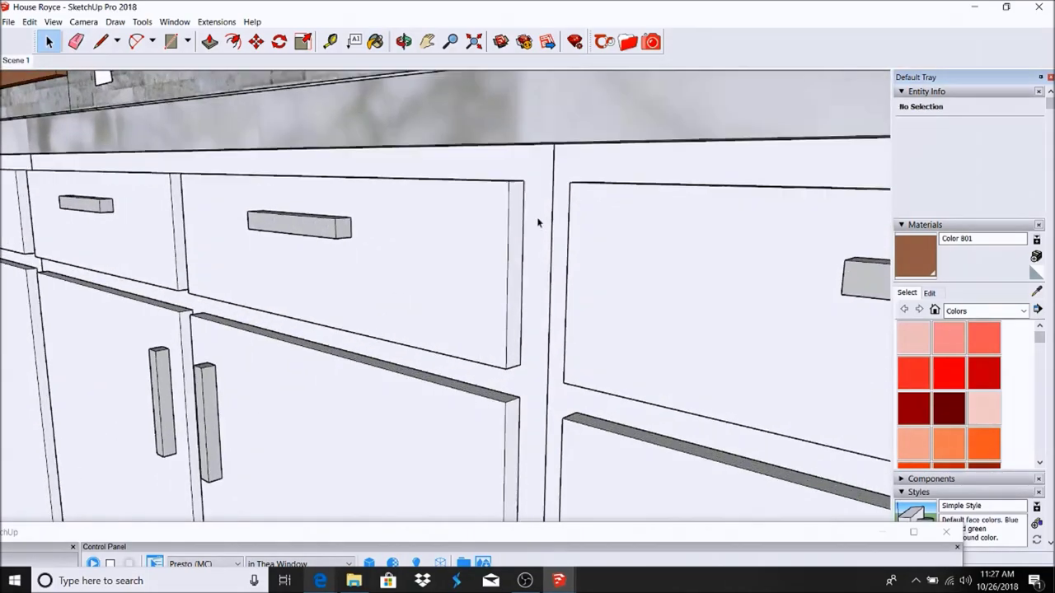
{"action": "left_click", "coordinate": [539, 191]}
{"action": "left_click", "coordinate": [539, 164]}
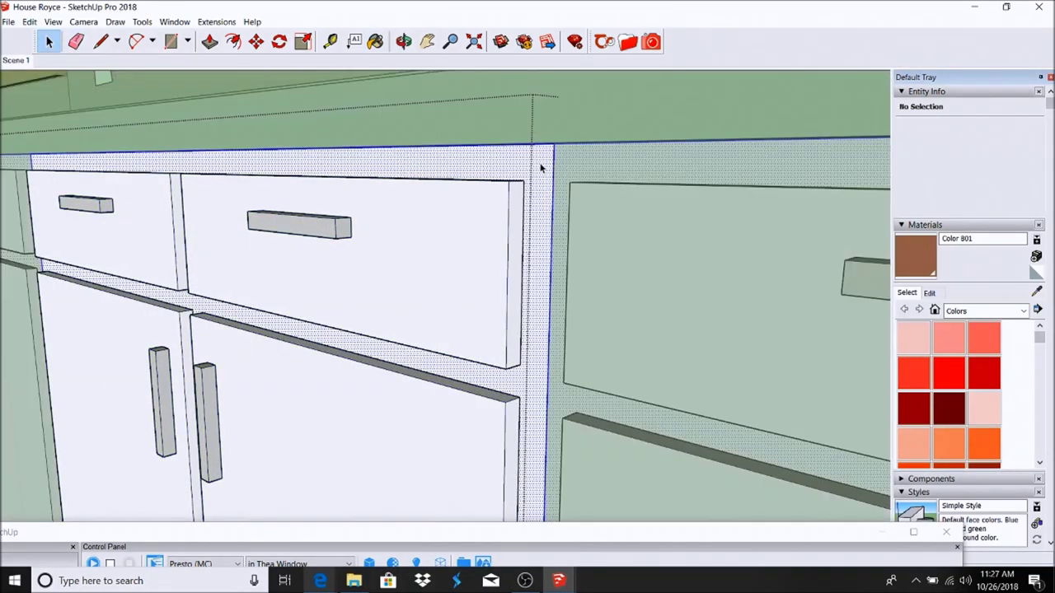
{"action": "left_click", "coordinate": [375, 41]}
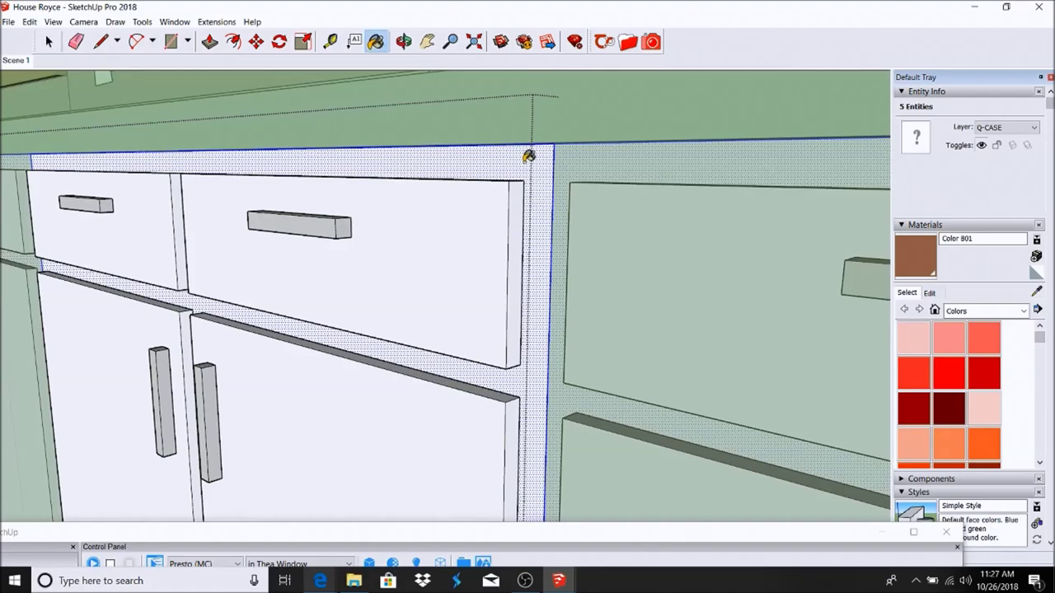
{"action": "left_click", "coordinate": [527, 159]}
{"action": "left_click", "coordinate": [48, 41]}
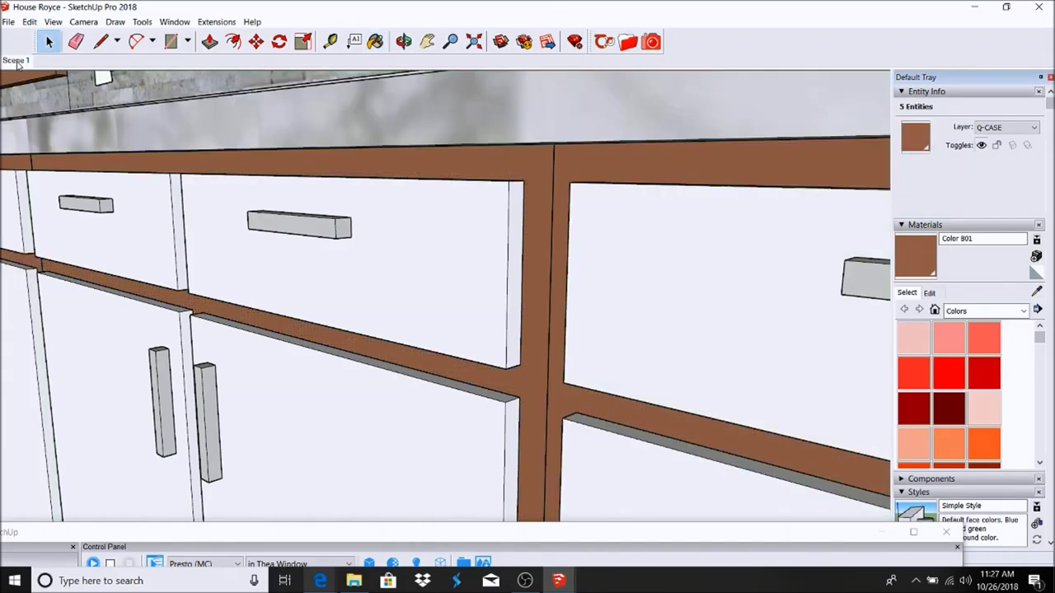
{"action": "left_click", "coordinate": [16, 60]}
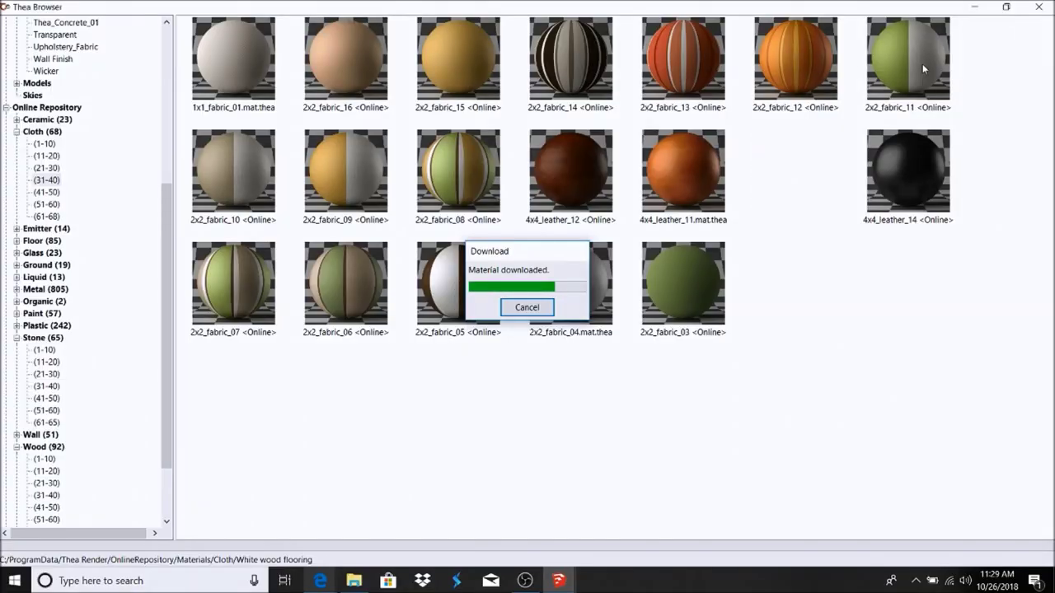
Minimize the Thea Browser and paint the chair back with 4x4_leather_09.
{"action": "left_click", "coordinate": [975, 9]}
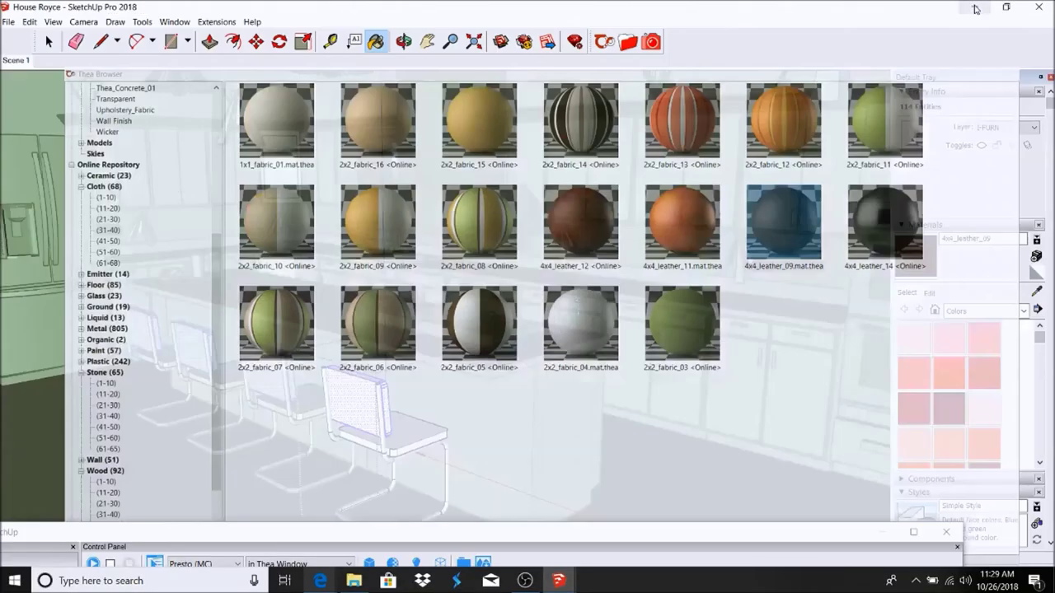
{"action": "left_click", "coordinate": [365, 408]}
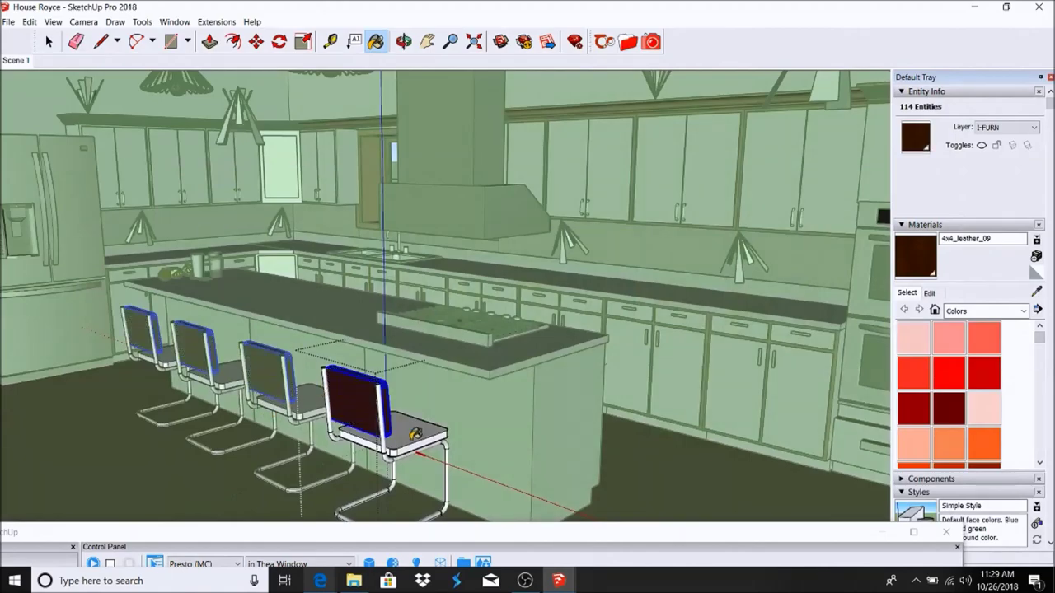